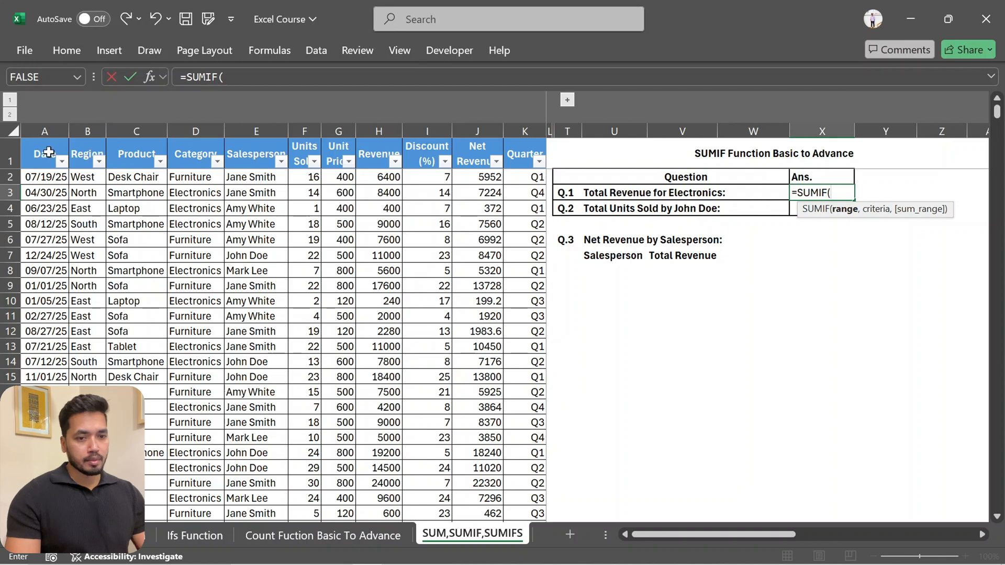
Set the Q.1 SUMIF arguments in X3 to range D:D (Category) and criteria "Electronics"
{"action": "left_click", "coordinate": [148, 77]}
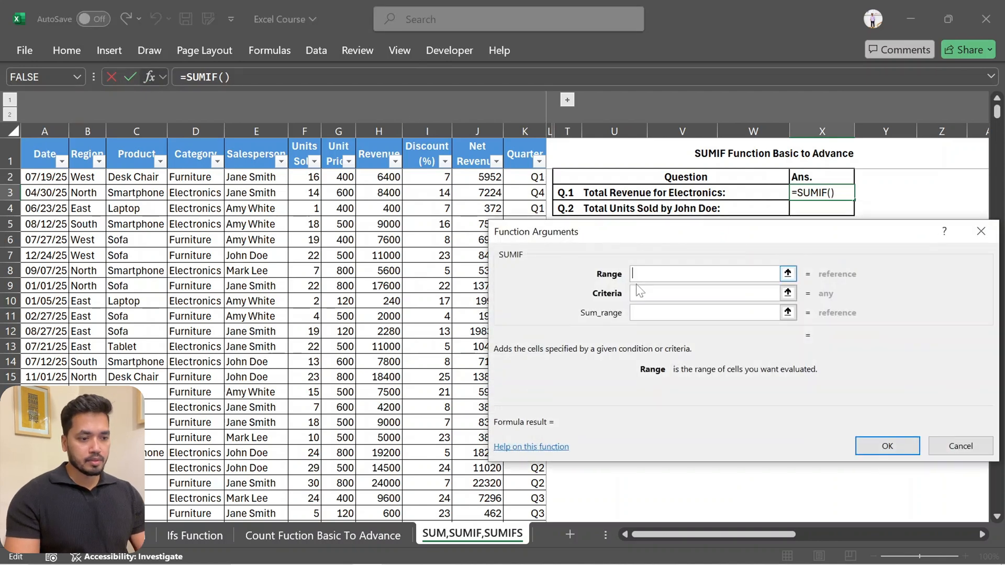
{"action": "left_click_drag", "start_coordinate": [745, 234], "coordinate": [798, 233]}
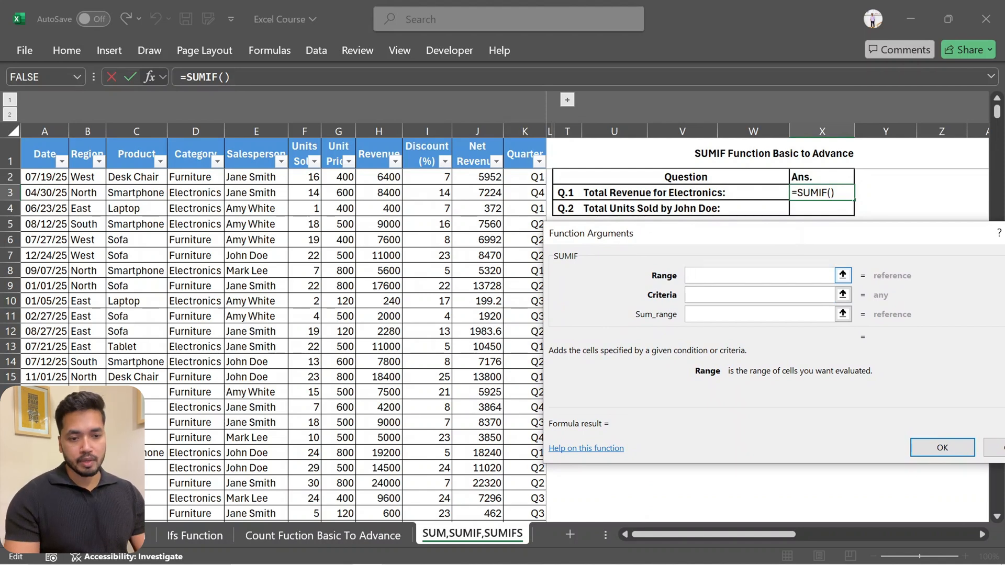
{"action": "left_click", "coordinate": [196, 130]}
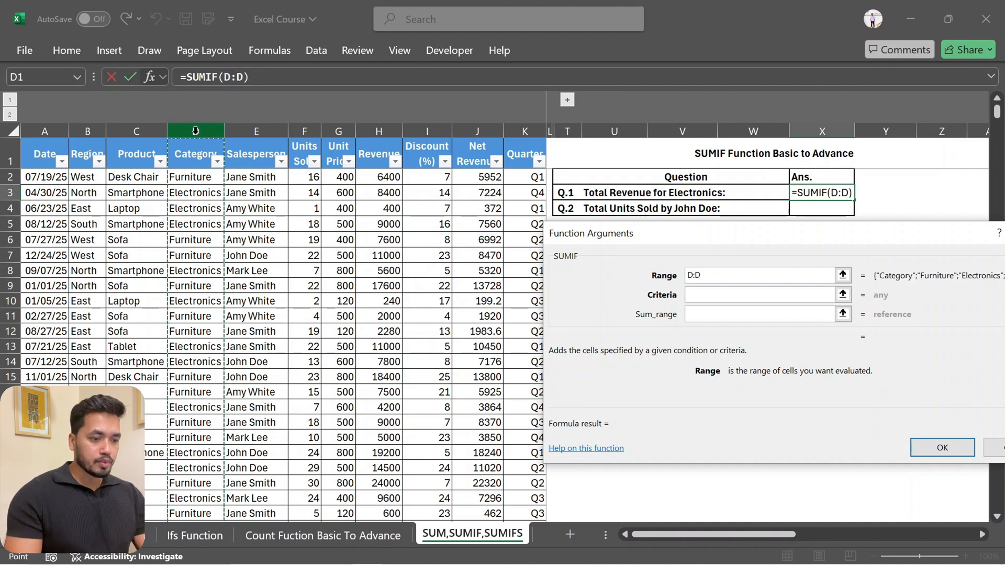
{"action": "key", "text": "Tab"}
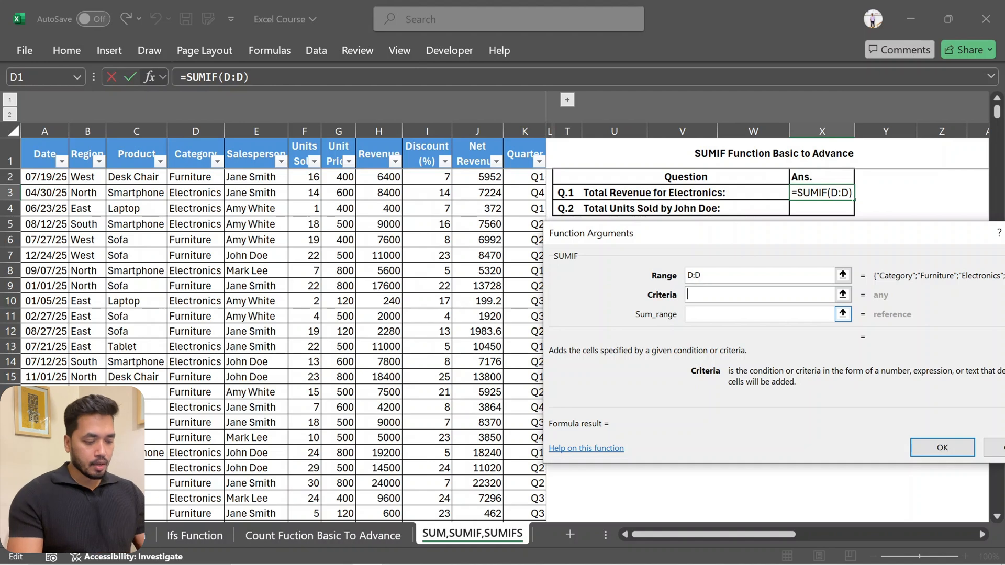
{"action": "type", "text": "\"El"}
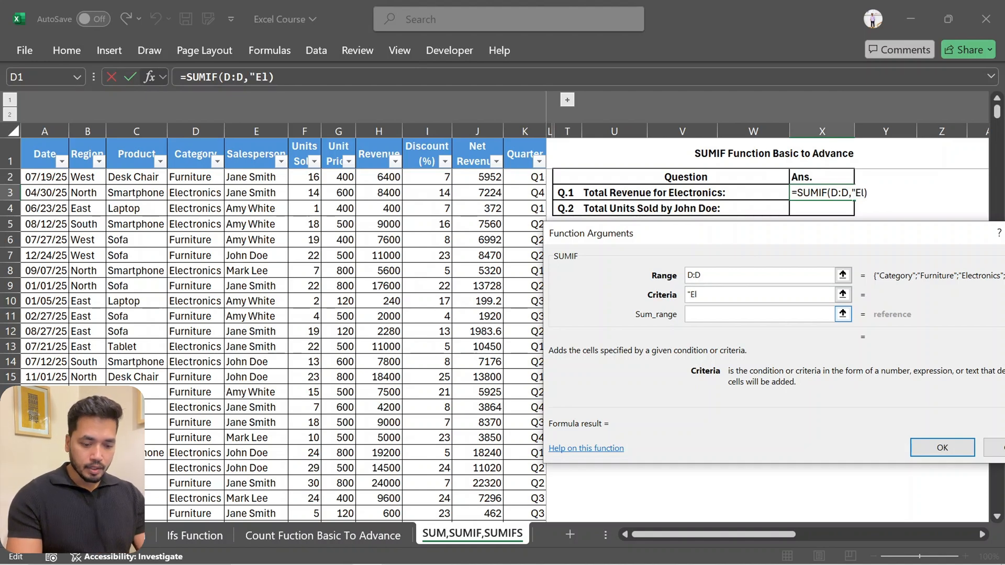
{"action": "type", "text": "ectr"}
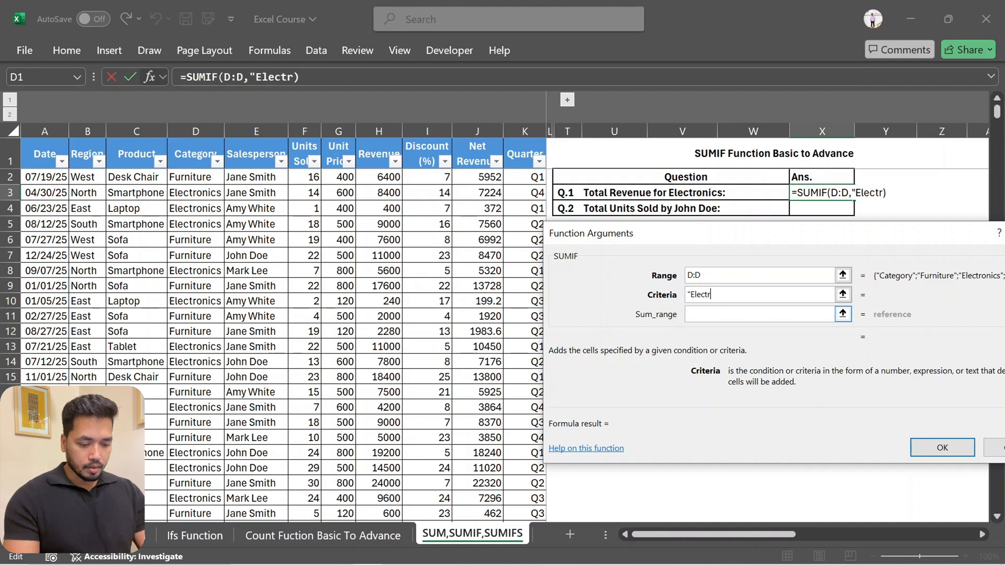
{"action": "type", "text": "onics"}
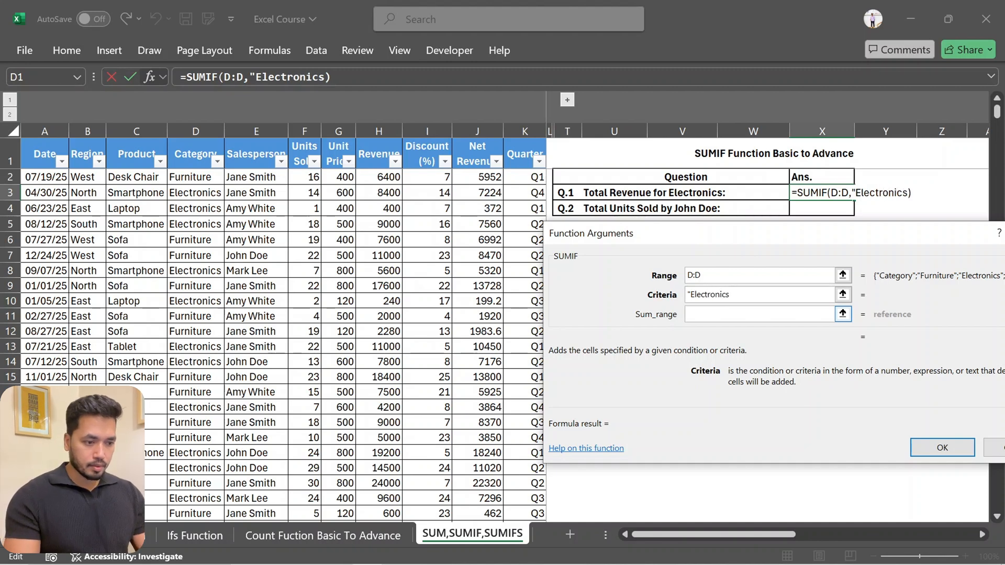
{"action": "type", "text": "\""}
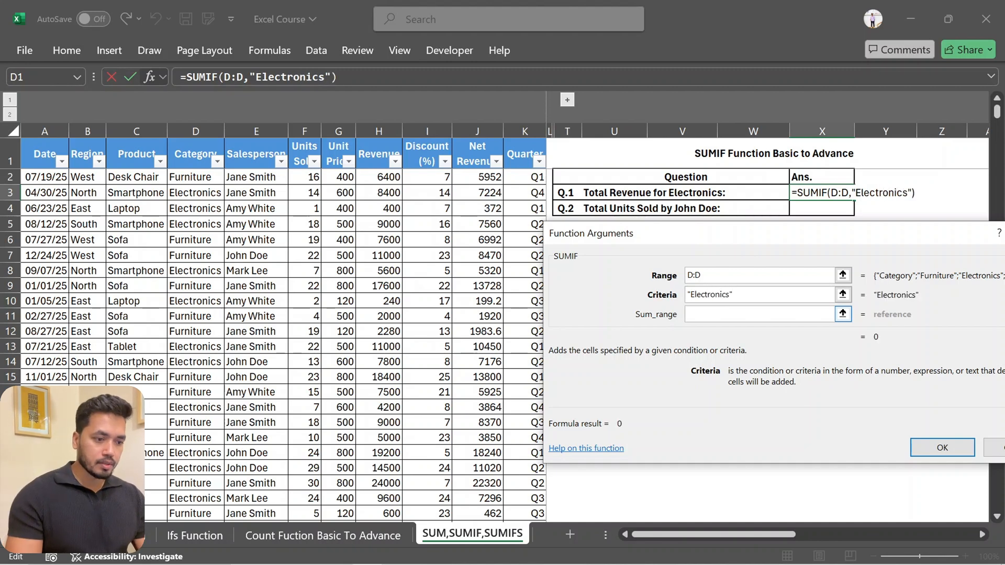
Set the sum range to the Revenue column H:H and complete the Q.1 formula
{"action": "left_click", "coordinate": [718, 315]}
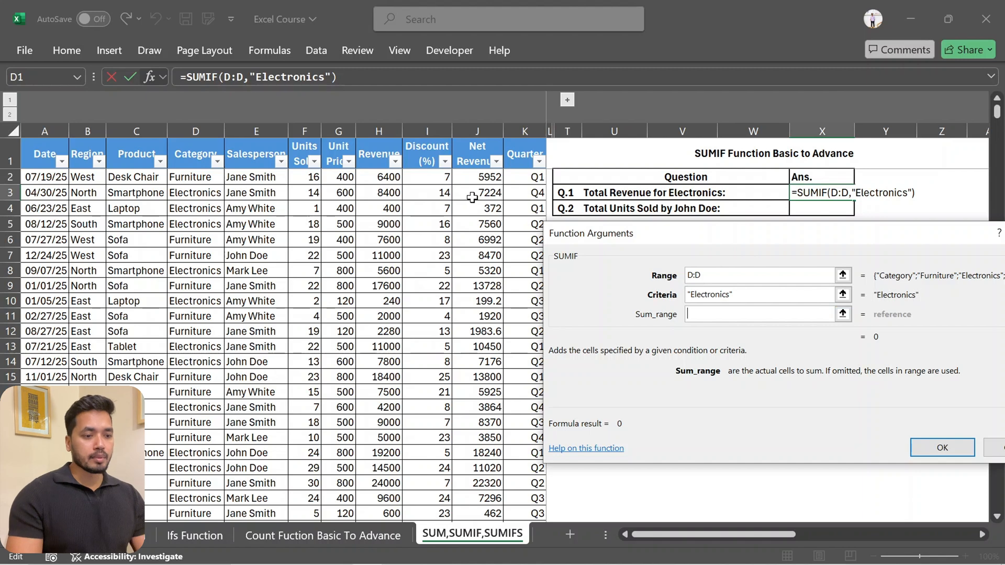
{"action": "left_click", "coordinate": [387, 129]}
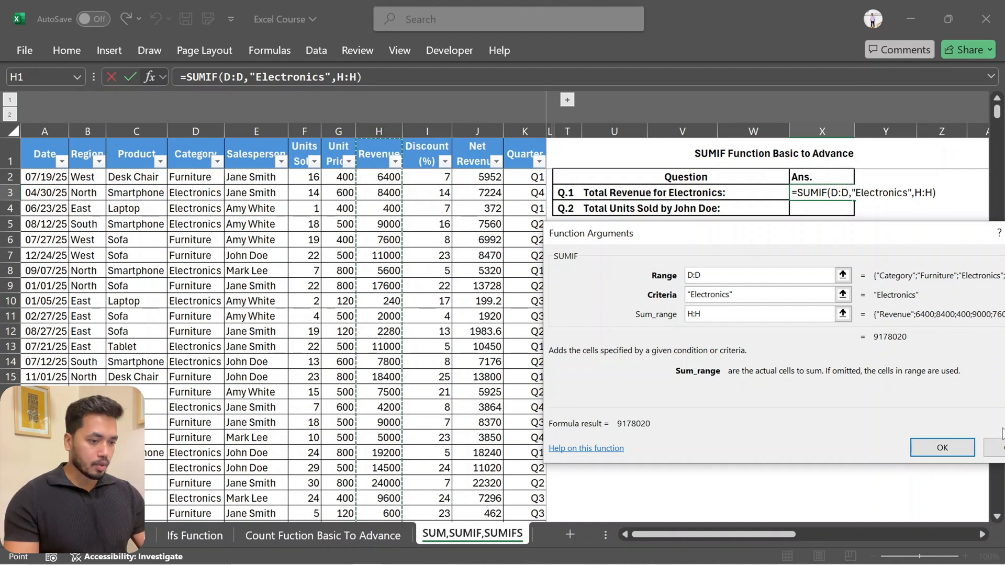
{"action": "left_click", "coordinate": [940, 450]}
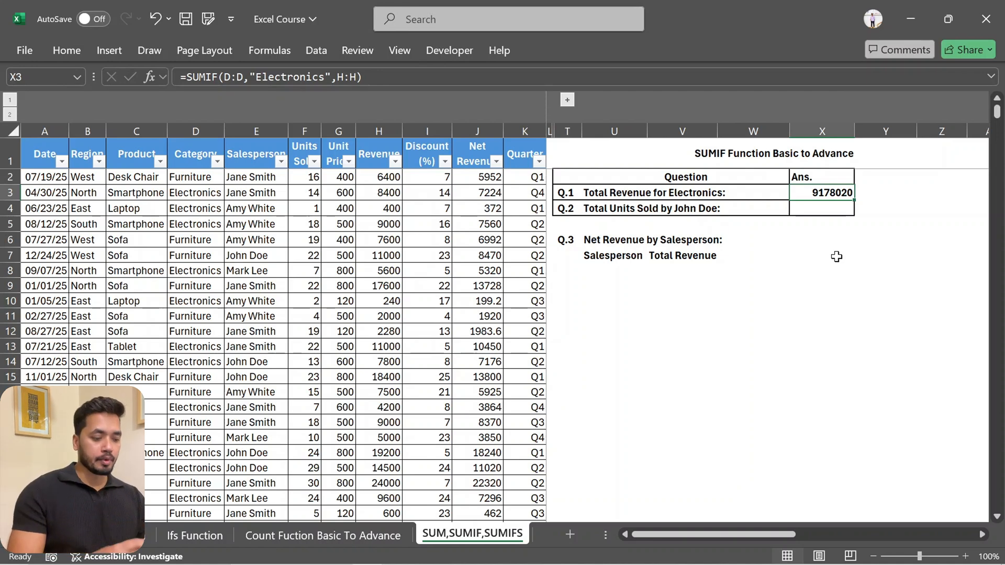
Enter a SUMIF in X4 that totals Units Sold (F:F) where Salesperson (E:E) equals the full name given in Q.2
{"action": "key", "text": "Down"}
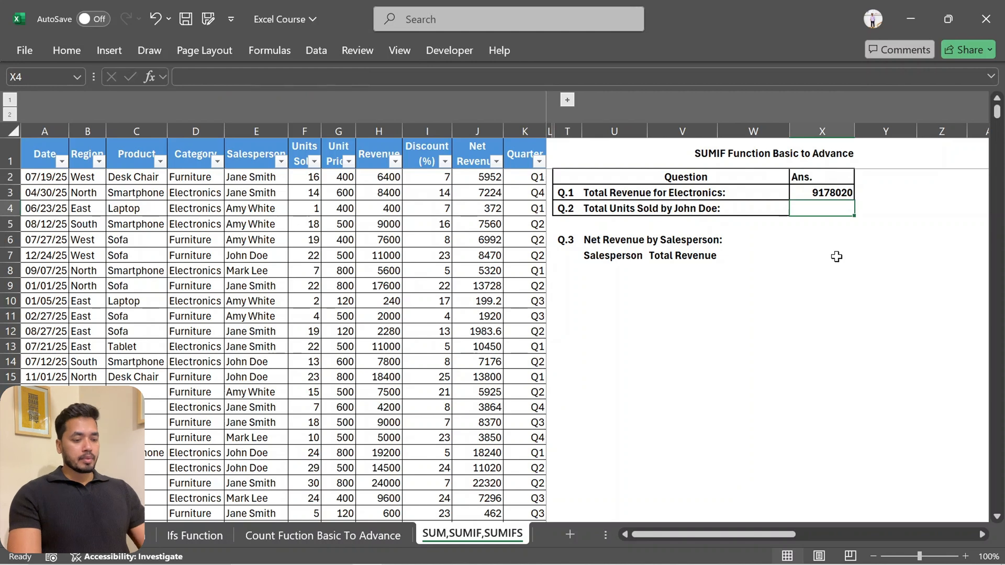
{"action": "type", "text": "="}
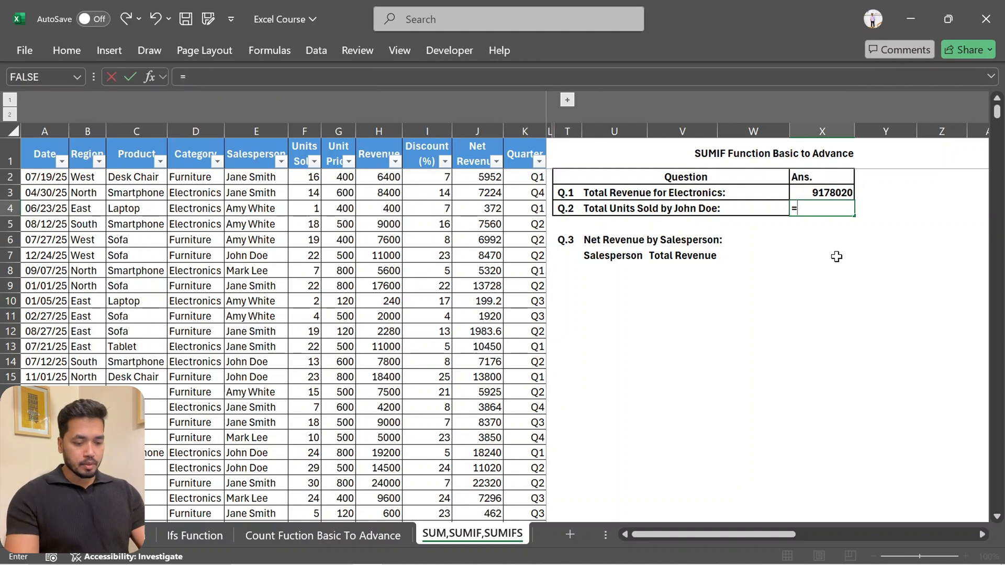
{"action": "type", "text": "sumif"}
{"action": "key", "text": "Tab"}
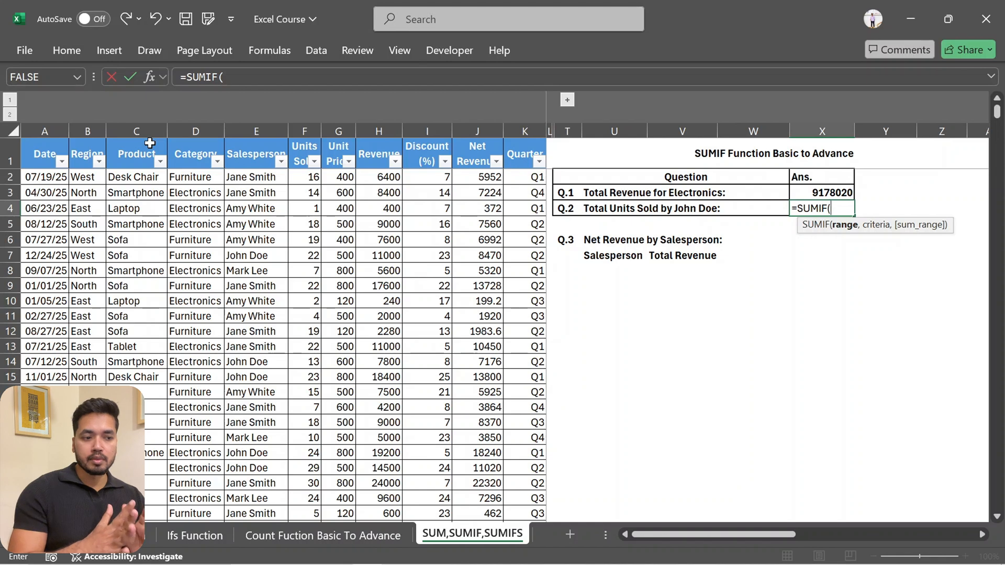
{"action": "left_click", "coordinate": [256, 131]}
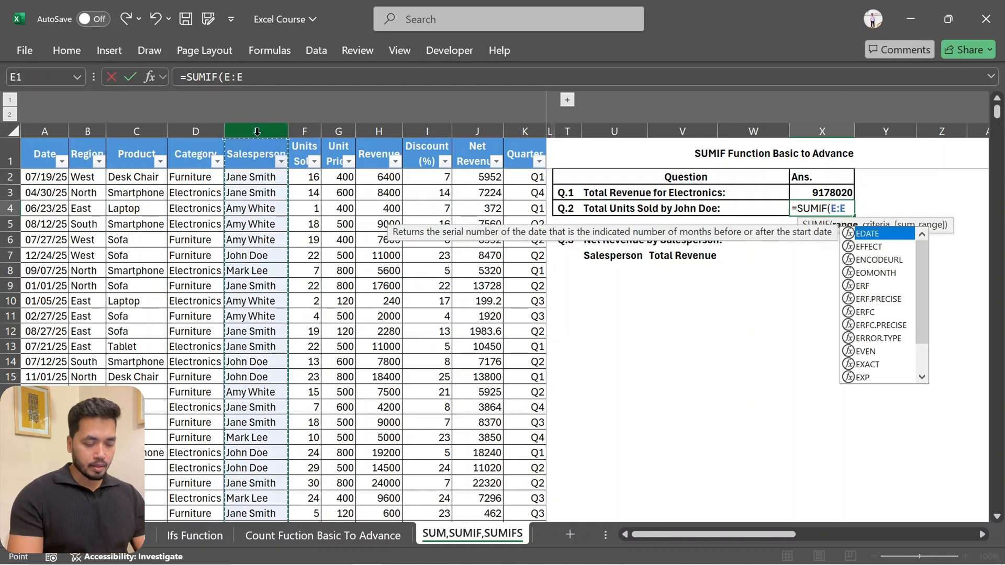
{"action": "type", "text": ","}
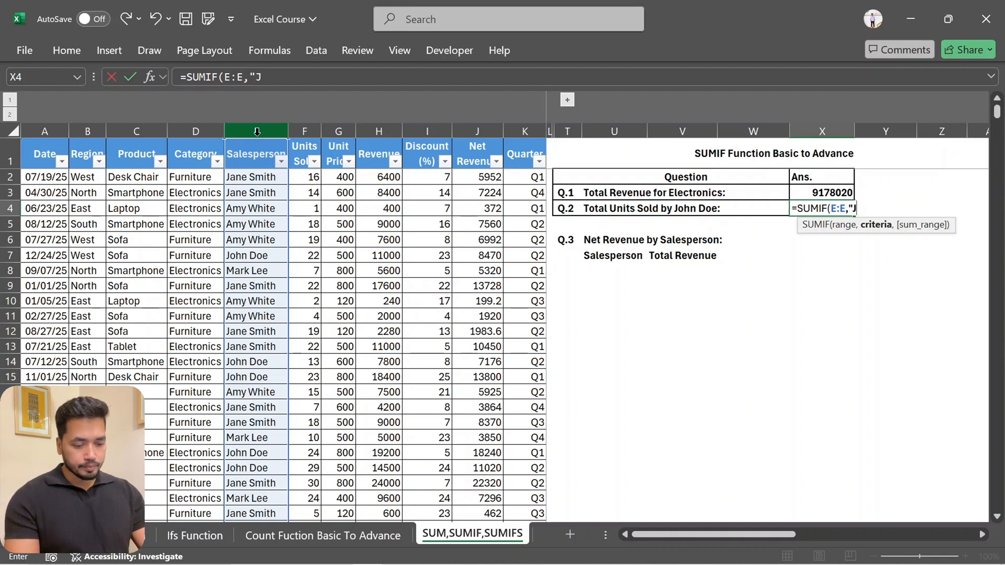
{"action": "type", "text": "John"}
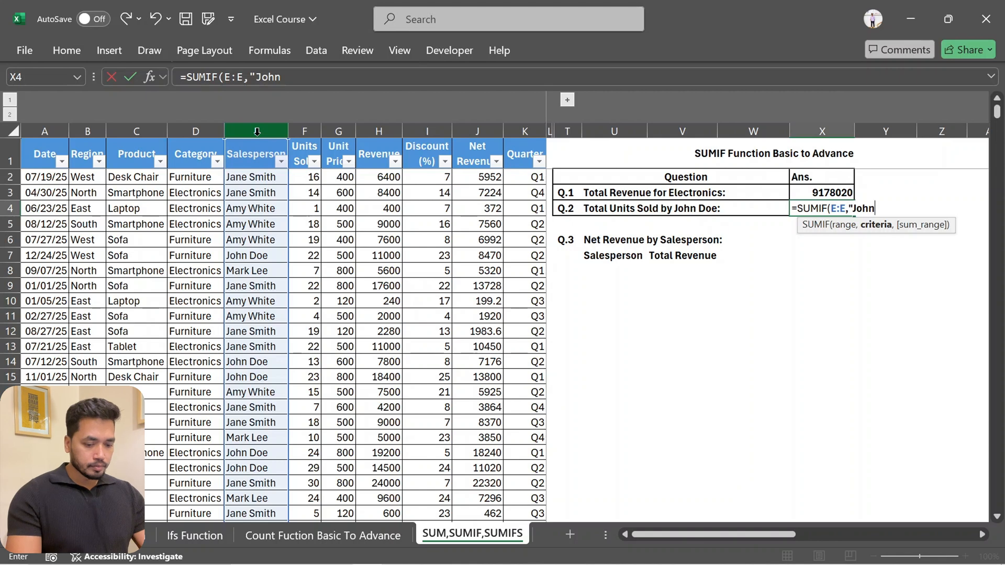
{"action": "type", "text": " DOe"}
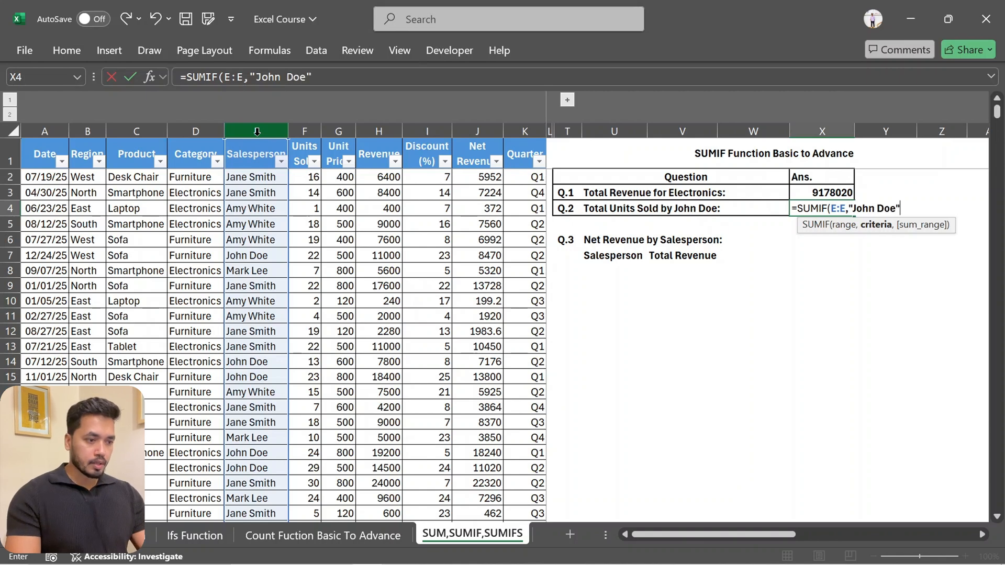
{"action": "type", "text": "\","}
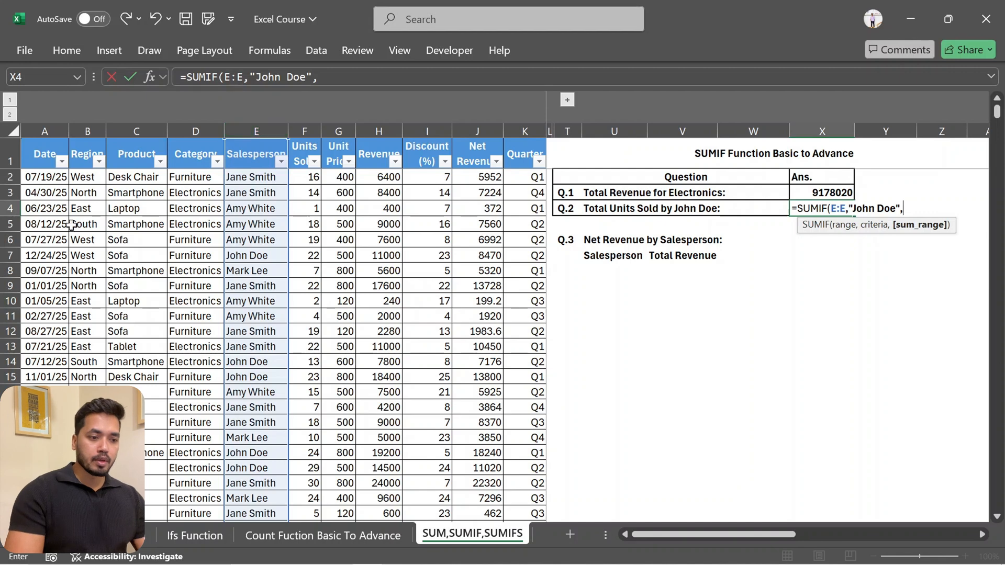
{"action": "left_click", "coordinate": [307, 130]}
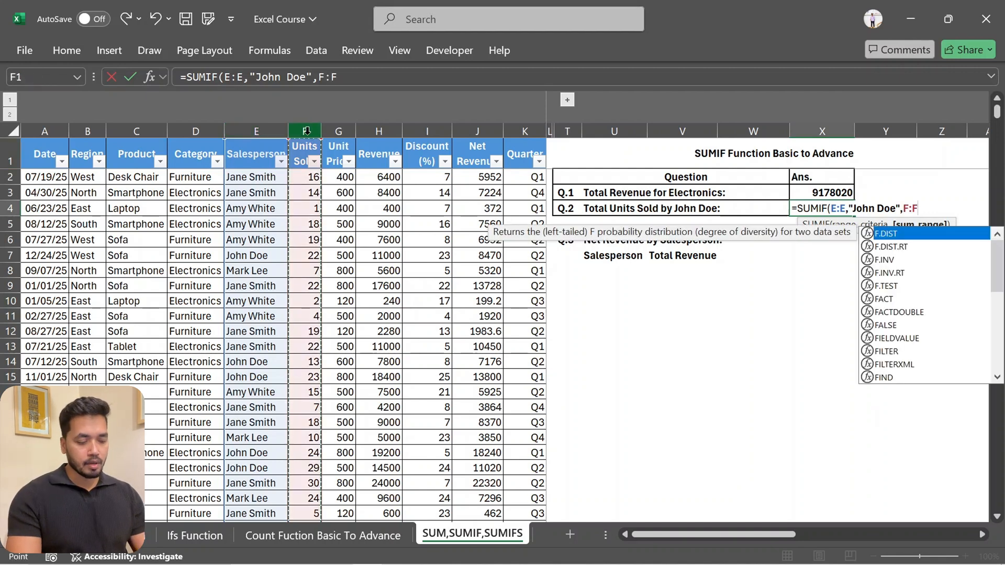
{"action": "type", "text": ")"}
{"action": "key", "text": "Return"}
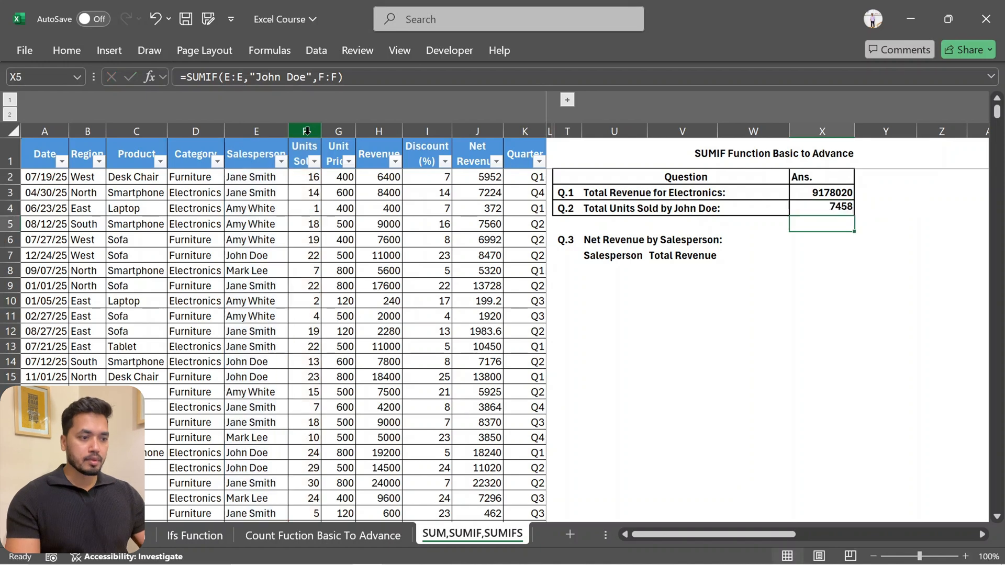
{"action": "key", "text": "Up"}
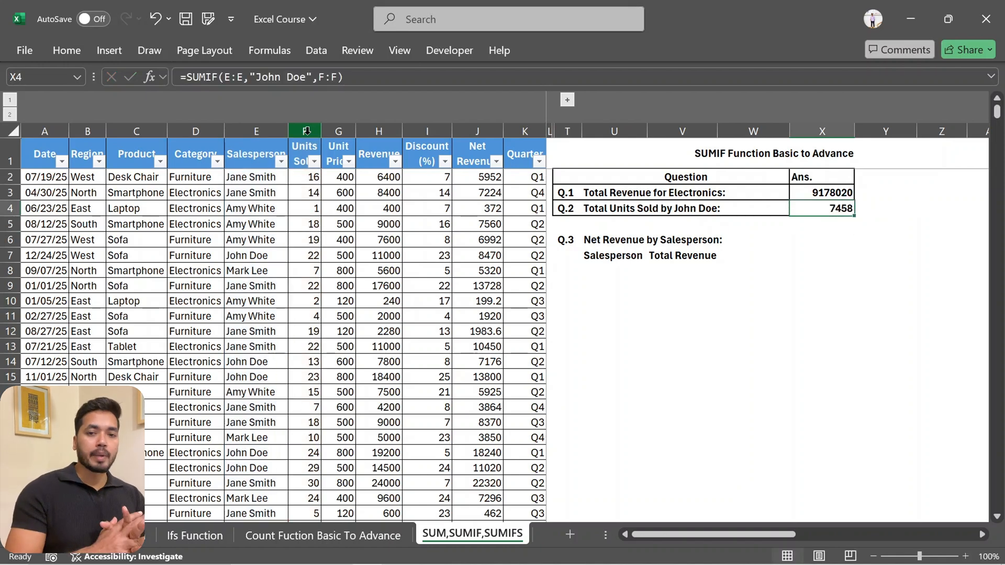
Start a UNIQUE formula in U8, directly below the Q.3 Salesperson heading
{"action": "key", "text": "Left"}
{"action": "key", "text": "Left"}
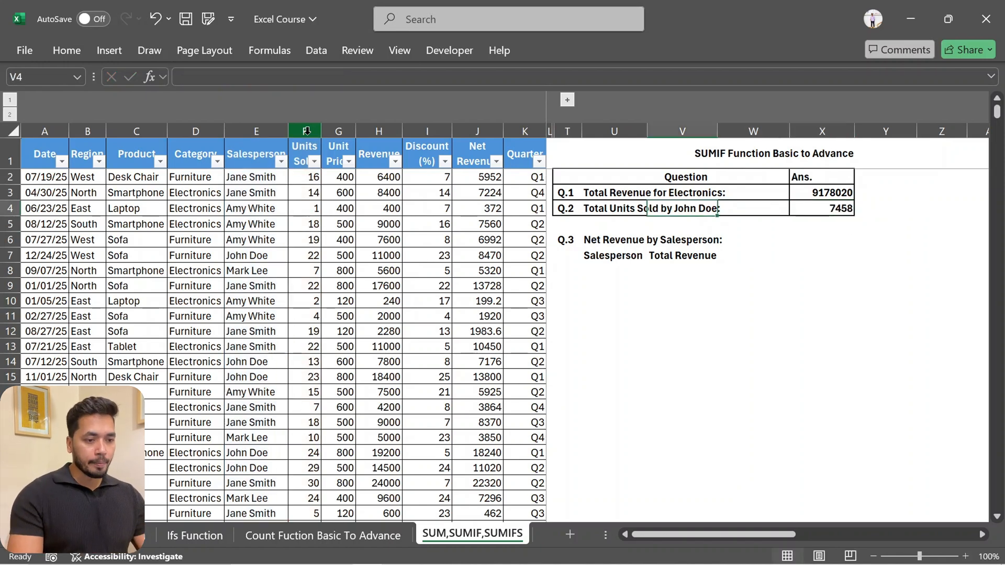
{"action": "key", "text": "Down"}
{"action": "key", "text": "Down"}
{"action": "key", "text": "Down"}
{"action": "key", "text": "Left"}
{"action": "key", "text": "Down"}
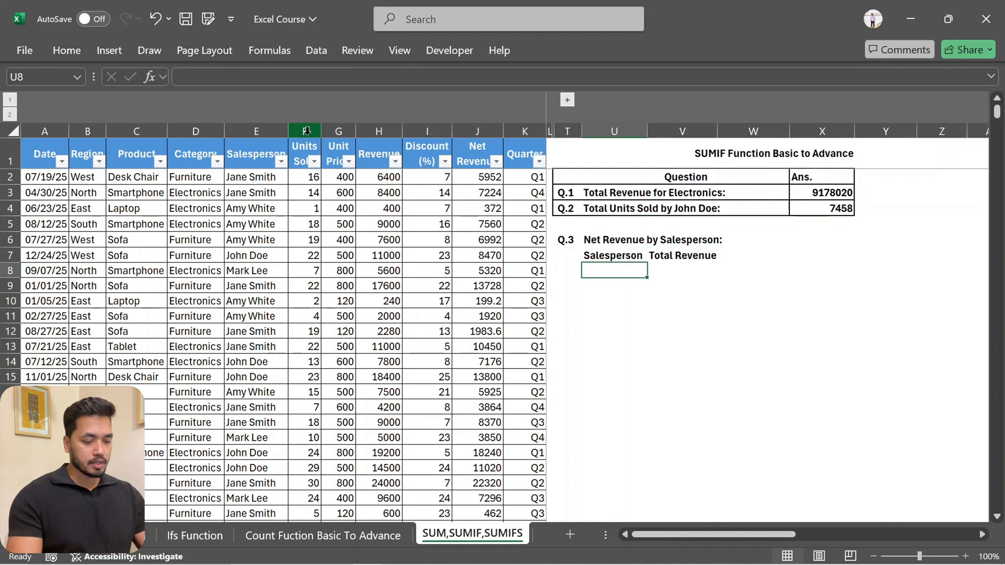
{"action": "type", "text": "=un"}
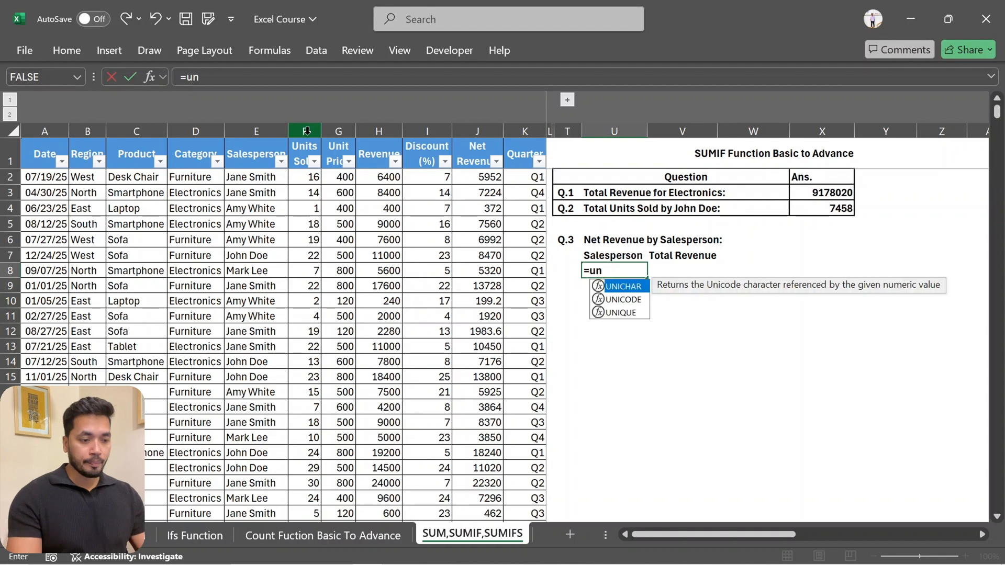
{"action": "key", "text": "Down"}
{"action": "key", "text": "Down"}
{"action": "key", "text": "Tab"}
Use the Salesperson entries from E2 down to the last data row as the UNIQUE array and enter the formula
{"action": "key", "text": "Left"}
{"action": "key", "text": "Left"}
{"action": "key", "text": "Left"}
{"action": "key", "text": "Left"}
{"action": "key", "text": "Left"}
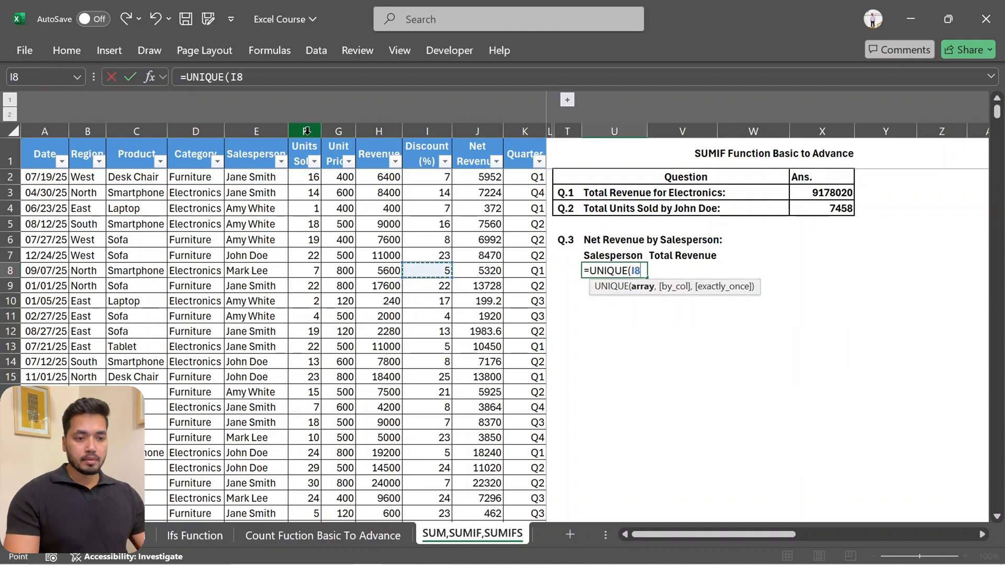
{"action": "key", "text": "ctrl+Up"}
{"action": "key", "text": "Left"}
{"action": "key", "text": "Left"}
{"action": "key", "text": "Left"}
{"action": "key", "text": "Left"}
{"action": "key", "text": "Down"}
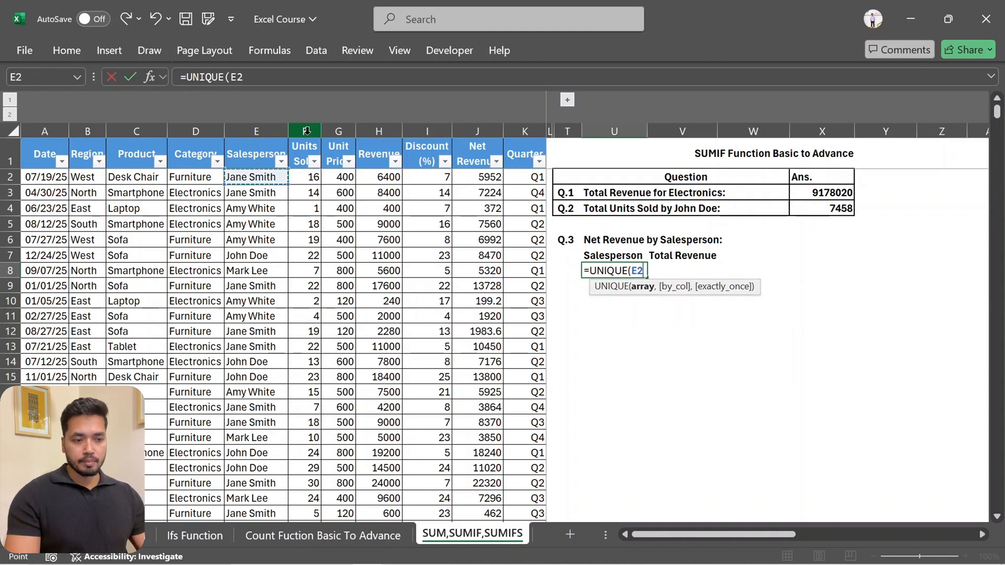
{"action": "key", "text": "ctrl+shift+Down"}
{"action": "key", "text": "Return"}
Start a SUMIF in V8, beside the first listed salesperson, using the Salesperson column as the absolute range $E:$E
{"action": "key", "text": "Up"}
{"action": "key", "text": "Up"}
{"action": "key", "text": "Up"}
{"action": "key", "text": "Up"}
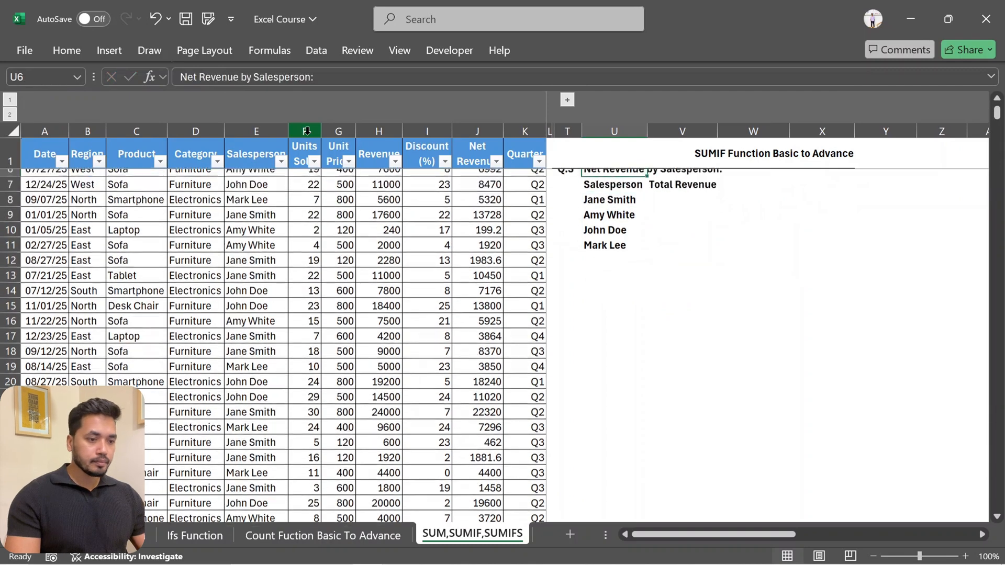
{"action": "key", "text": "Down"}
{"action": "key", "text": "Down"}
{"action": "key", "text": "Down"}
{"action": "key", "text": "Right"}
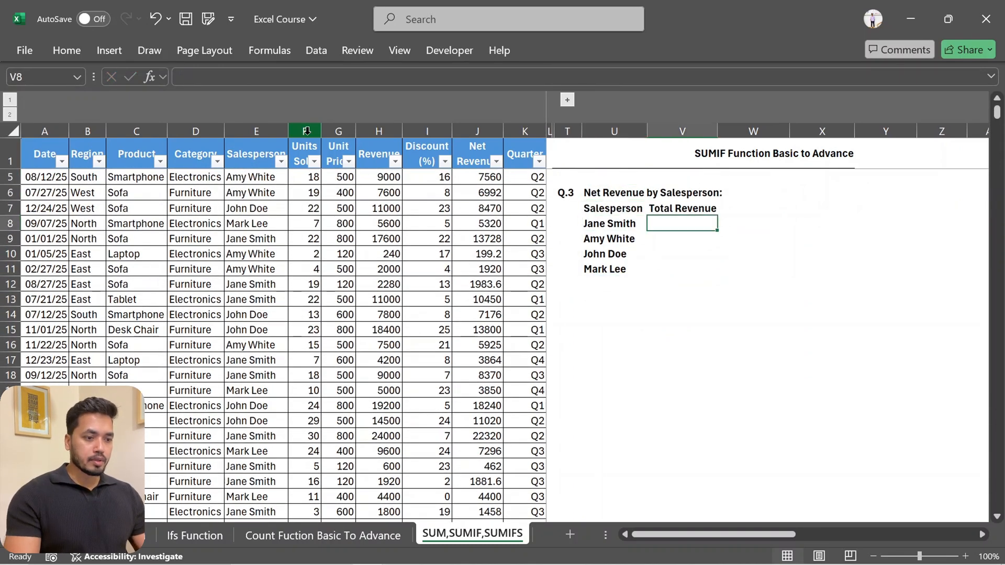
{"action": "type", "text": "="}
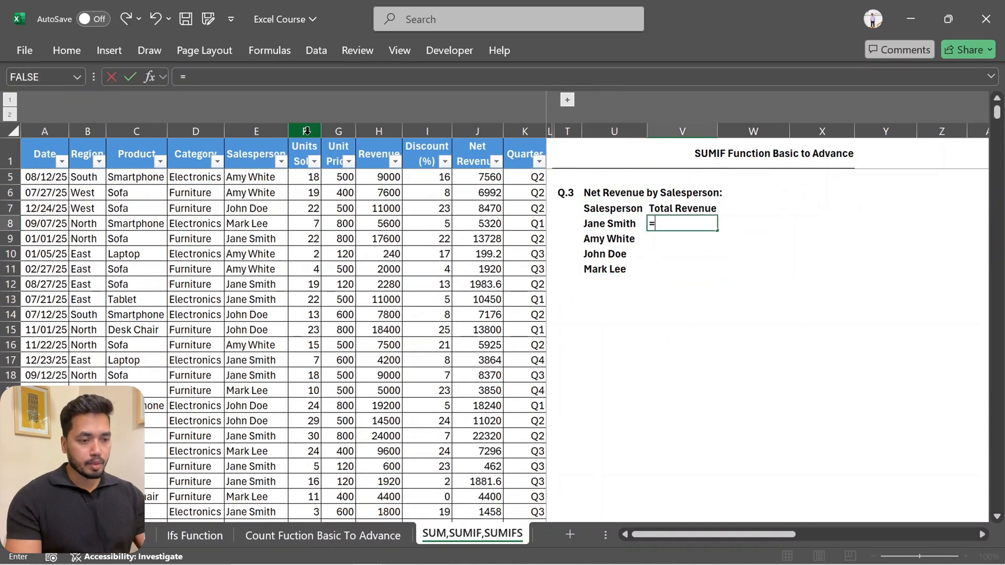
{"action": "type", "text": "sumif"}
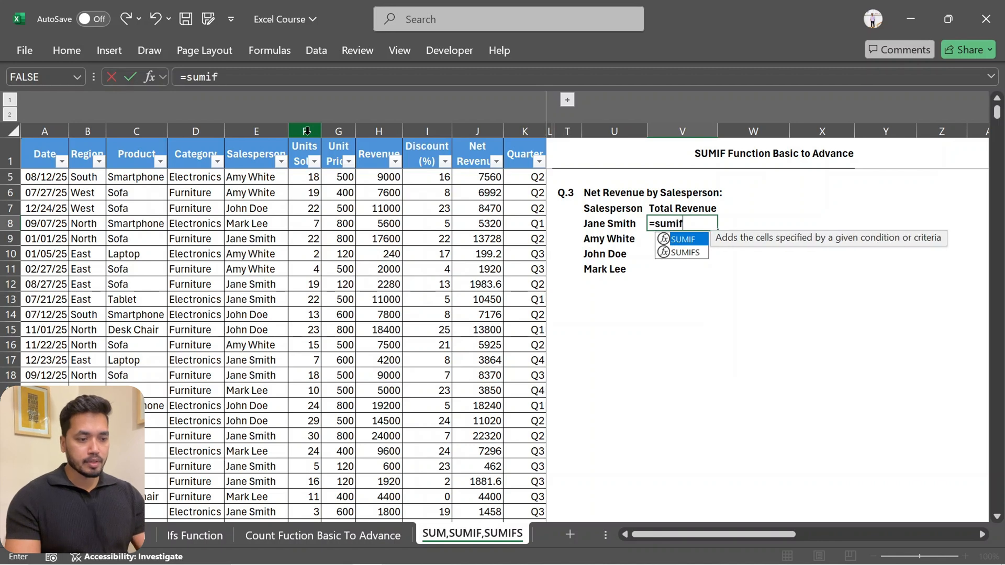
{"action": "key", "text": "Tab"}
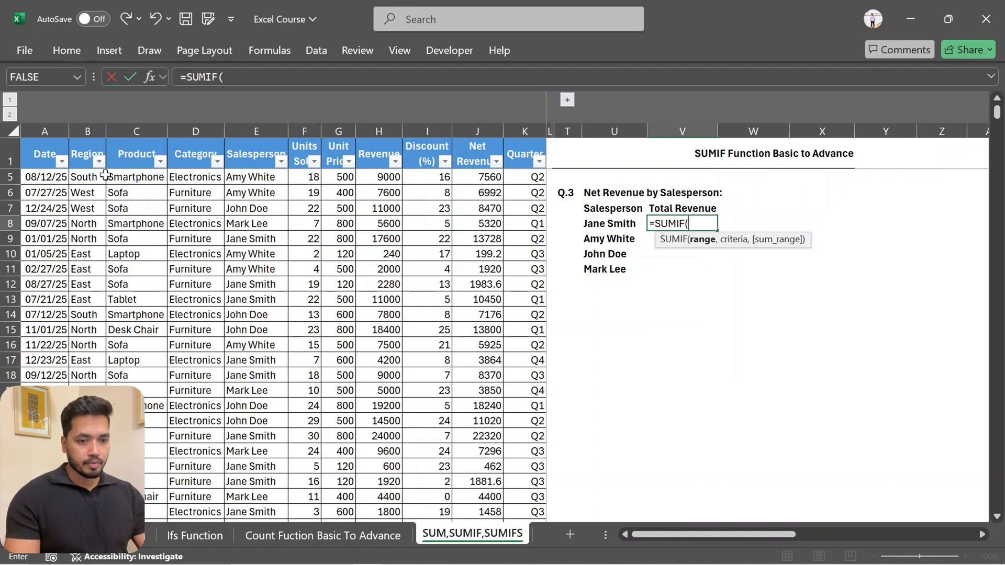
{"action": "left_click", "coordinate": [262, 127]}
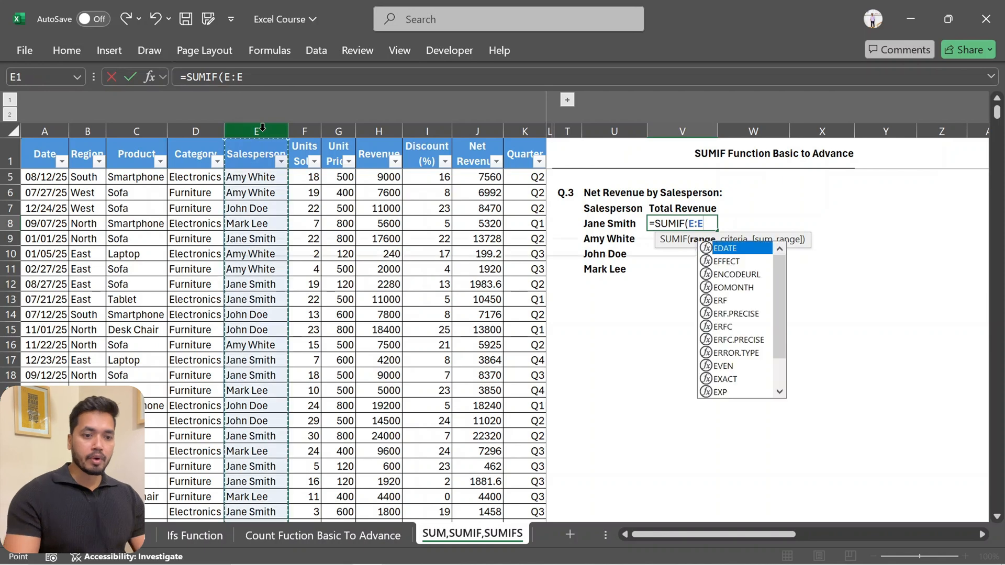
{"action": "key", "text": "F4"}
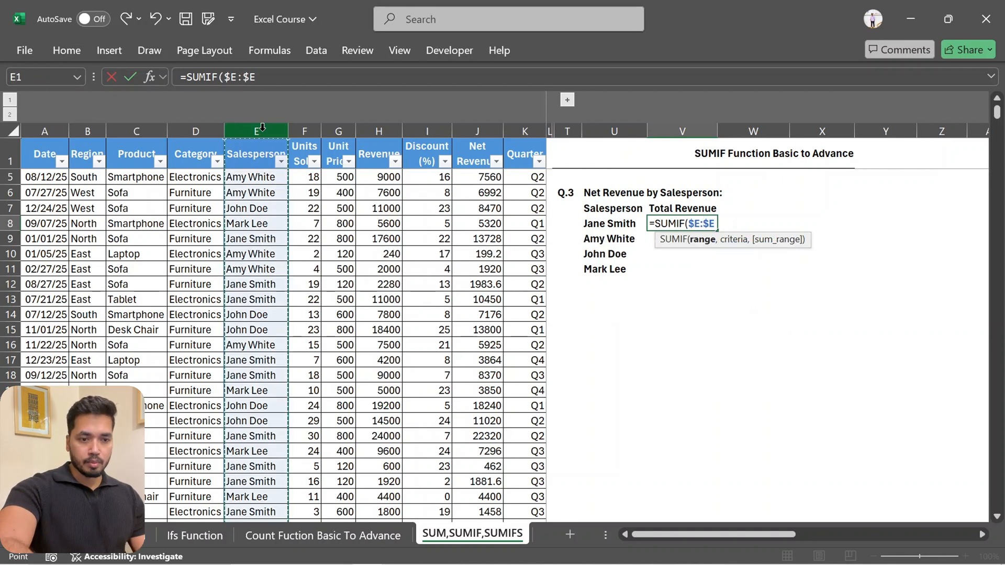
Set the criteria to the salesperson in U8, locking only its column as $U8
{"action": "type", "text": ","}
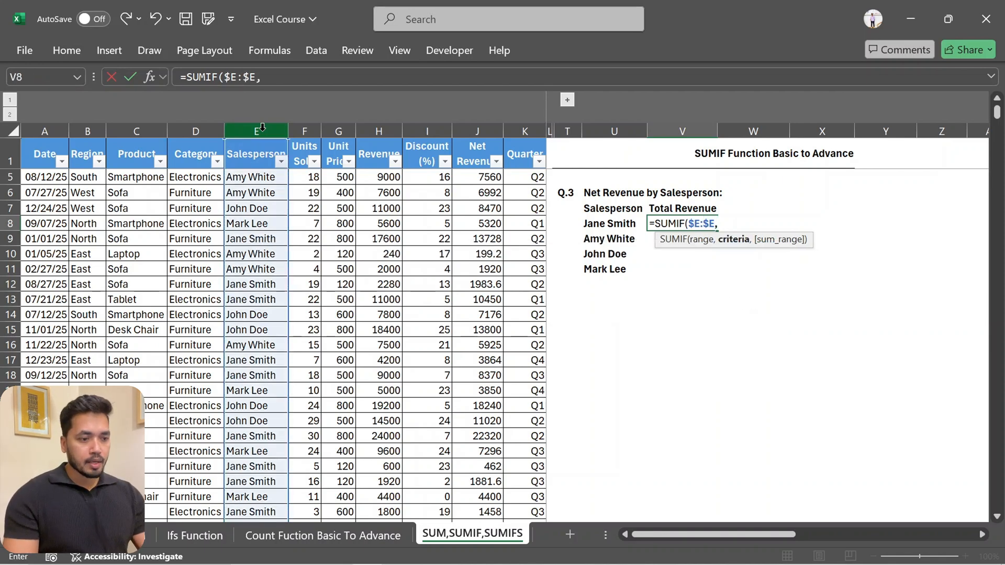
{"action": "left_click", "coordinate": [603, 225]}
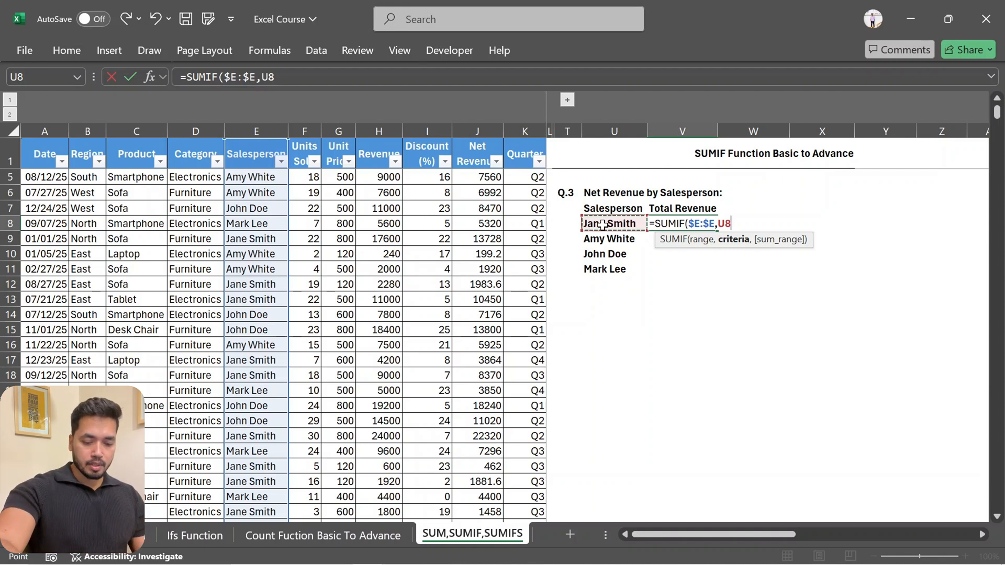
{"action": "key", "text": "F4"}
{"action": "key", "text": "F4"}
{"action": "key", "text": "F4"}
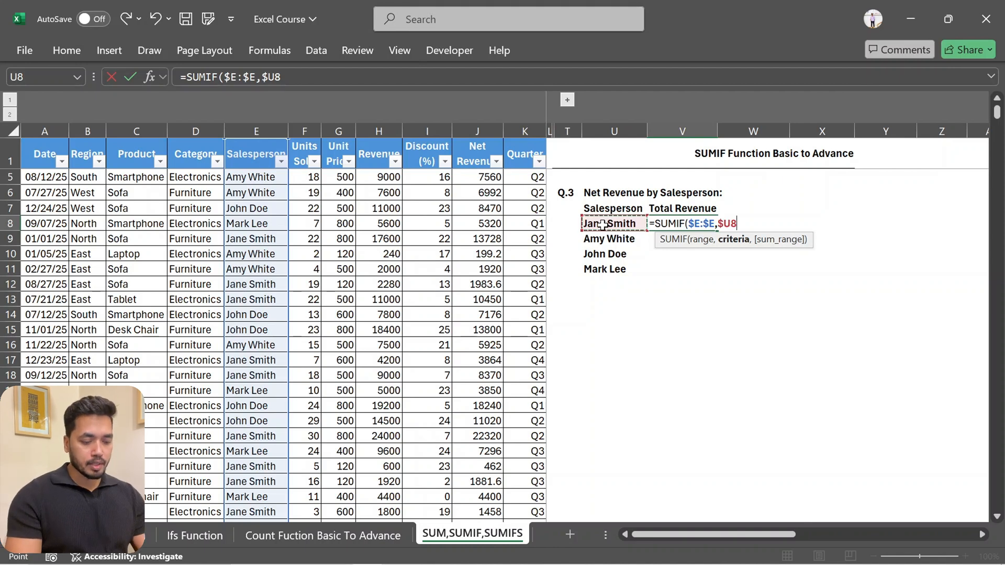
Set the sum range to the Net Revenue column as the absolute reference $J:$J and complete the V8 formula
{"action": "type", "text": ","}
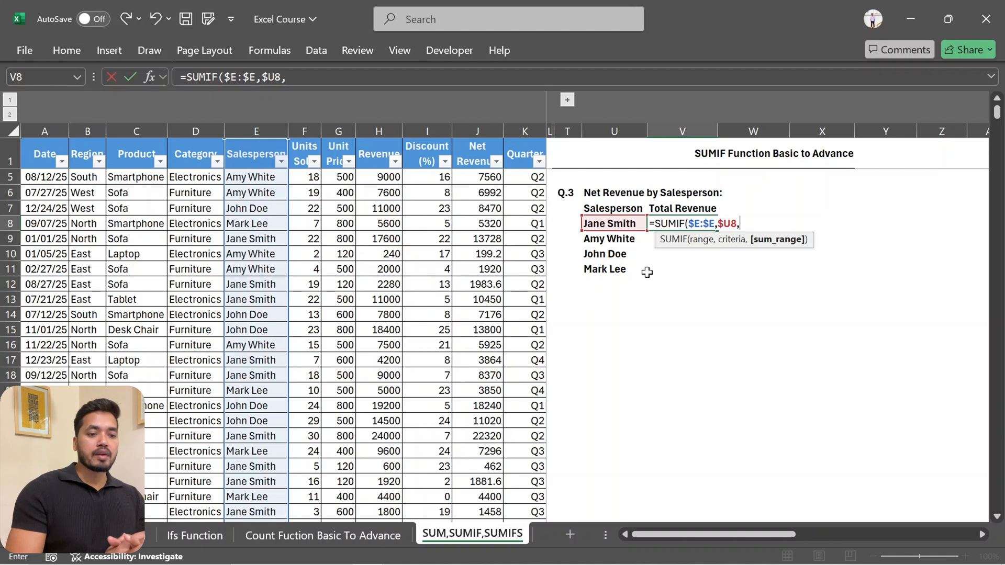
{"action": "left_click", "coordinate": [479, 131]}
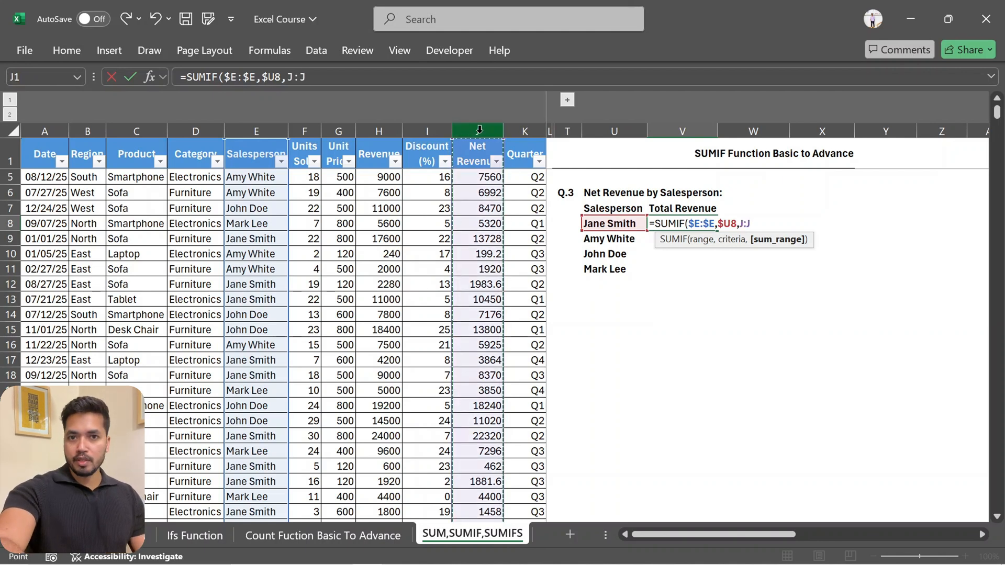
{"action": "key", "text": "F4"}
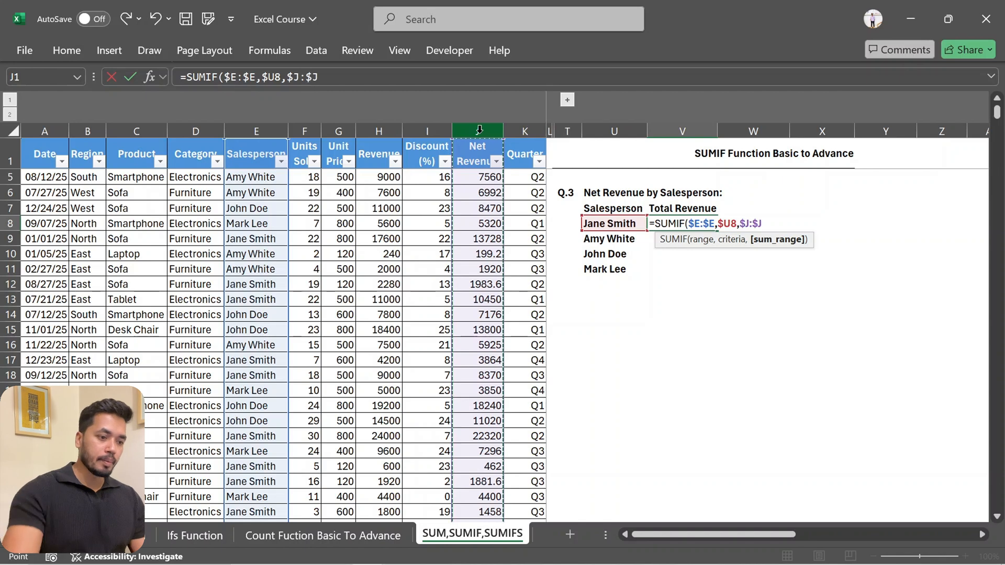
{"action": "type", "text": ")"}
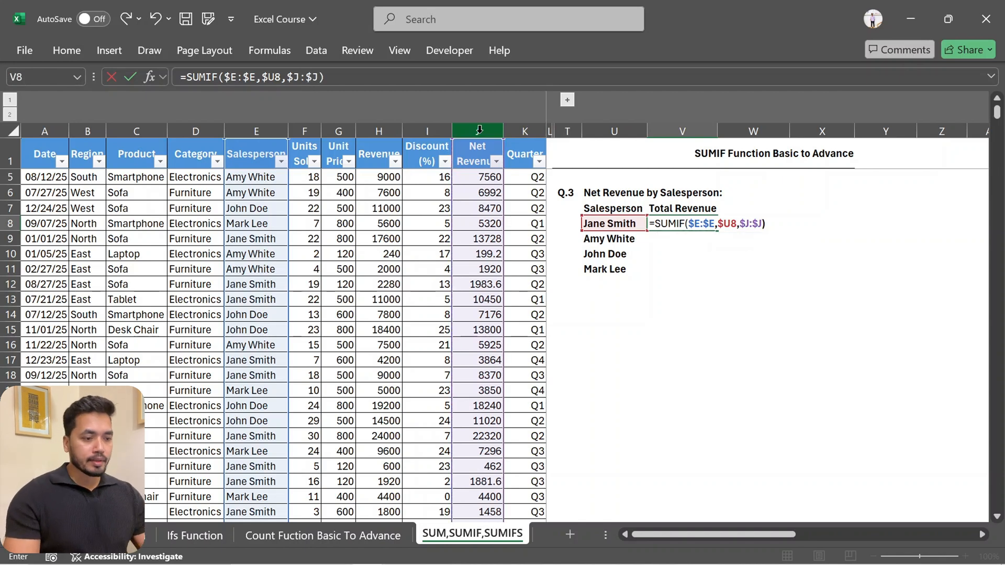
{"action": "key", "text": "Return"}
Copy the V8 formula down to V11 for the remaining salespeople
{"action": "key", "text": "Up"}
{"action": "key", "text": "ctrl+c"}
{"action": "key", "text": "shift+Down"}
{"action": "key", "text": "shift+Down"}
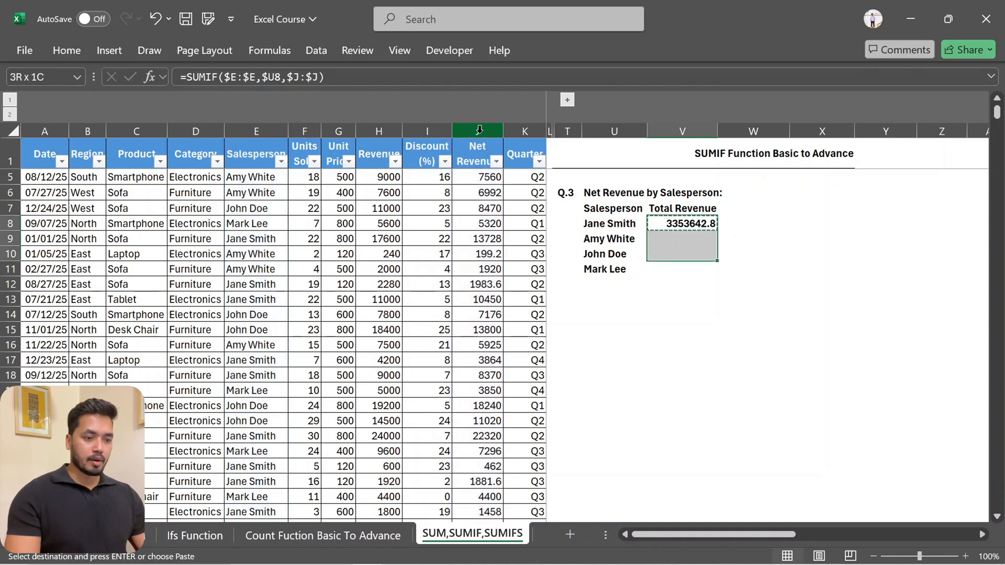
{"action": "key", "text": "shift+Down"}
{"action": "key", "text": "ctrl+v"}
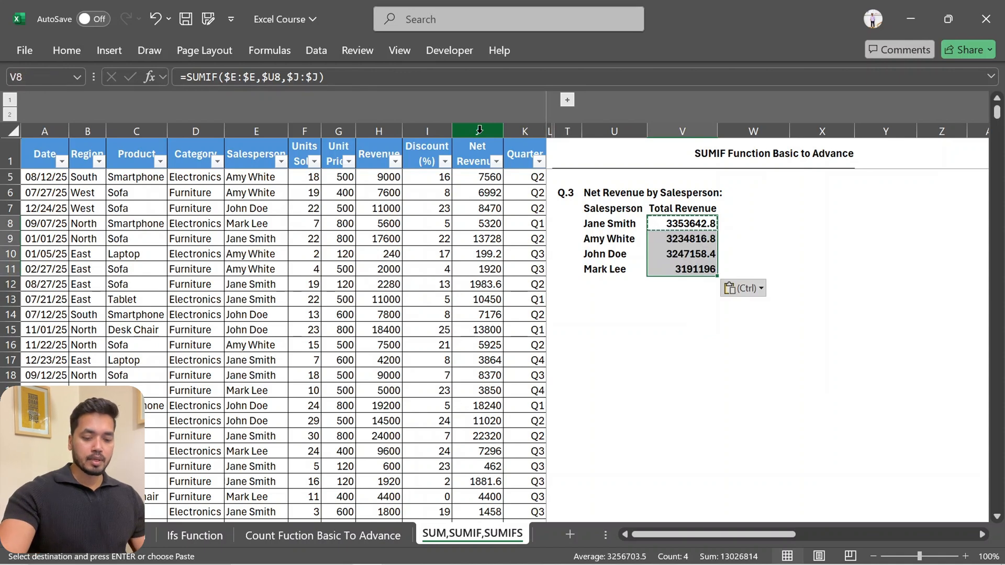
Format the totals in V8:V11 as Number with two decimal places and a 1000 separator
{"action": "key", "text": "Escape"}
{"action": "key", "text": "ctrl+1"}
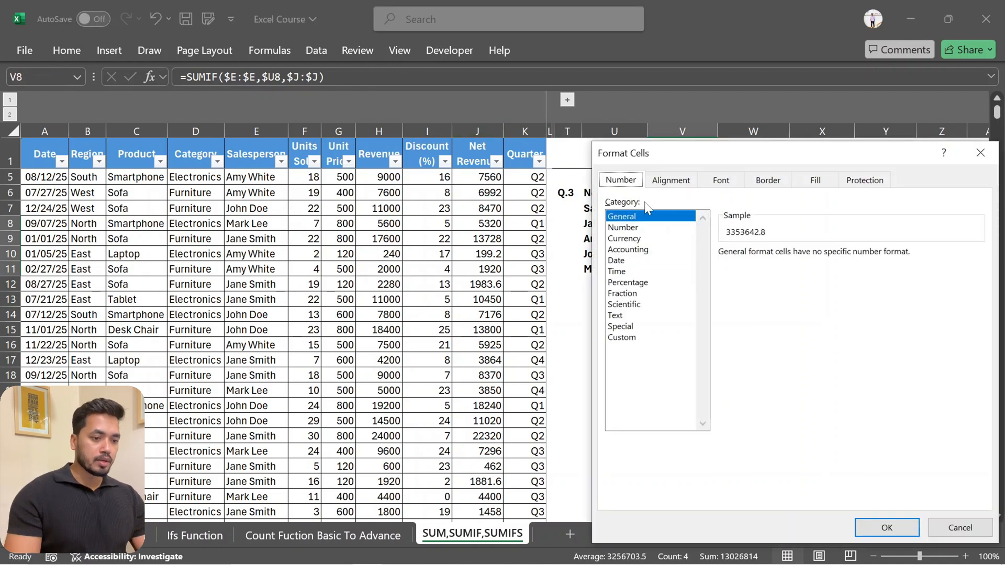
{"action": "left_click", "coordinate": [623, 227]}
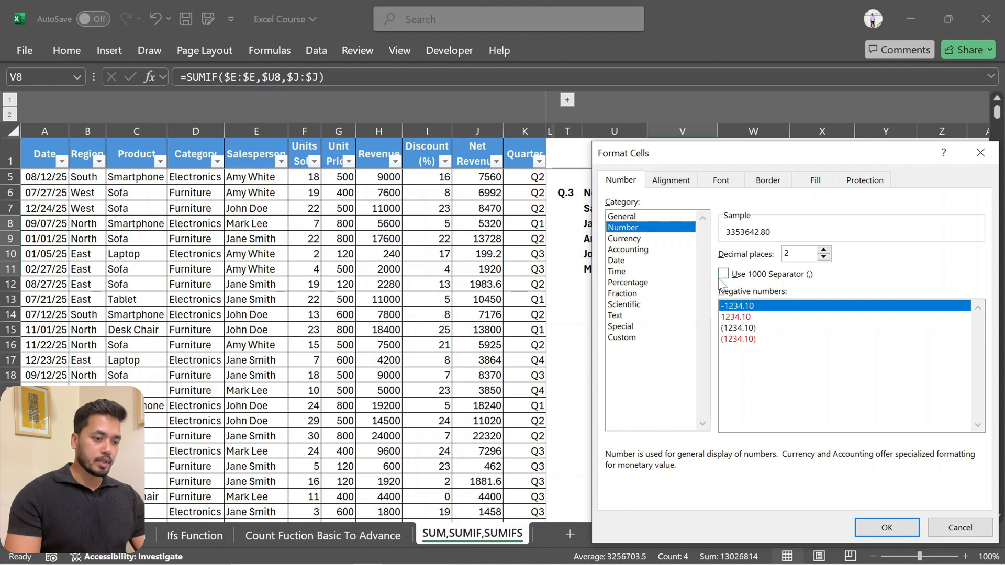
{"action": "left_click", "coordinate": [724, 274]}
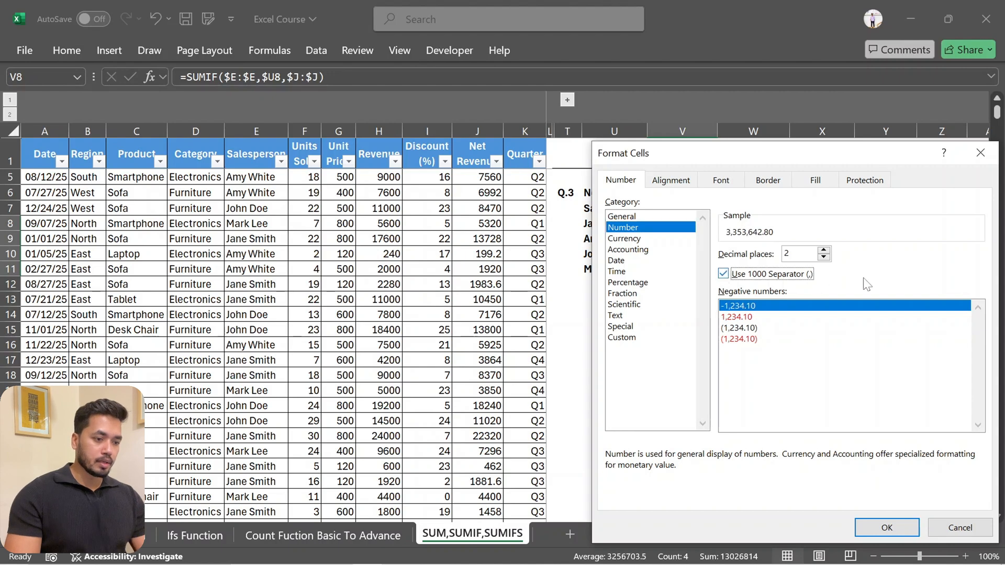
{"action": "left_click", "coordinate": [890, 528]}
{"action": "left_click", "coordinate": [777, 287]}
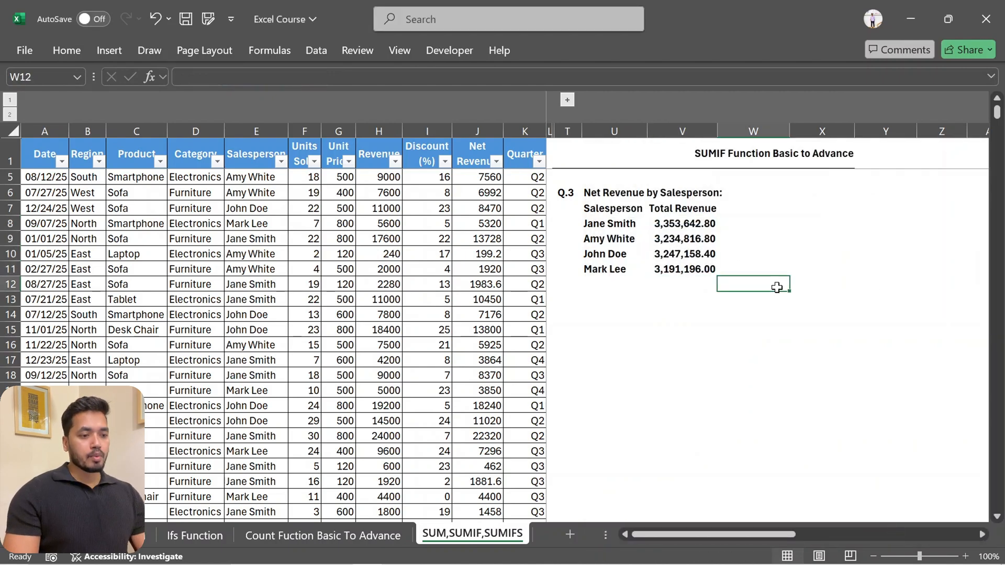
{"action": "scroll", "coordinate": [680, 237], "scroll_direction": "up", "scroll_amount": 1}
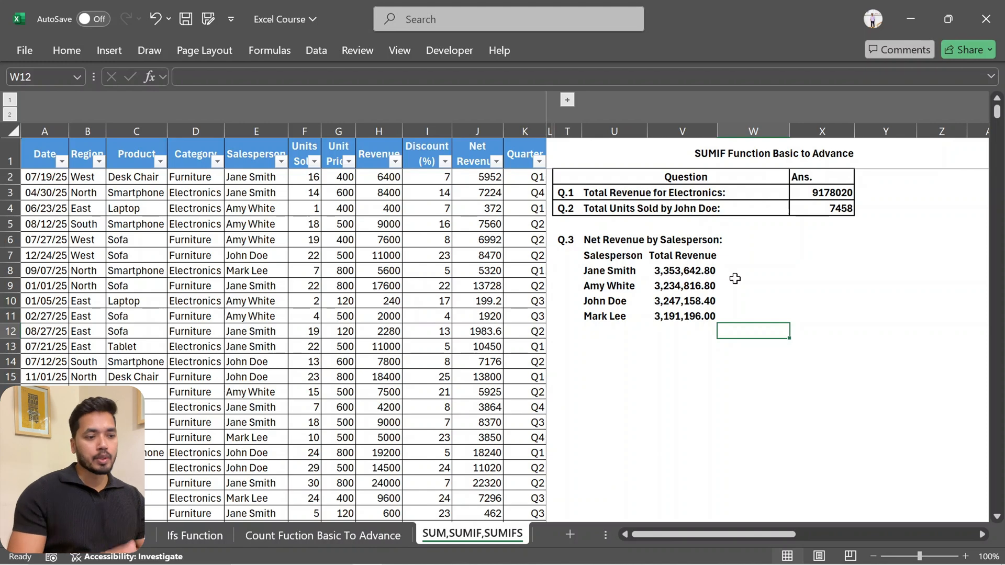
{"action": "left_click", "coordinate": [575, 134]}
{"action": "left_click", "coordinate": [567, 131]}
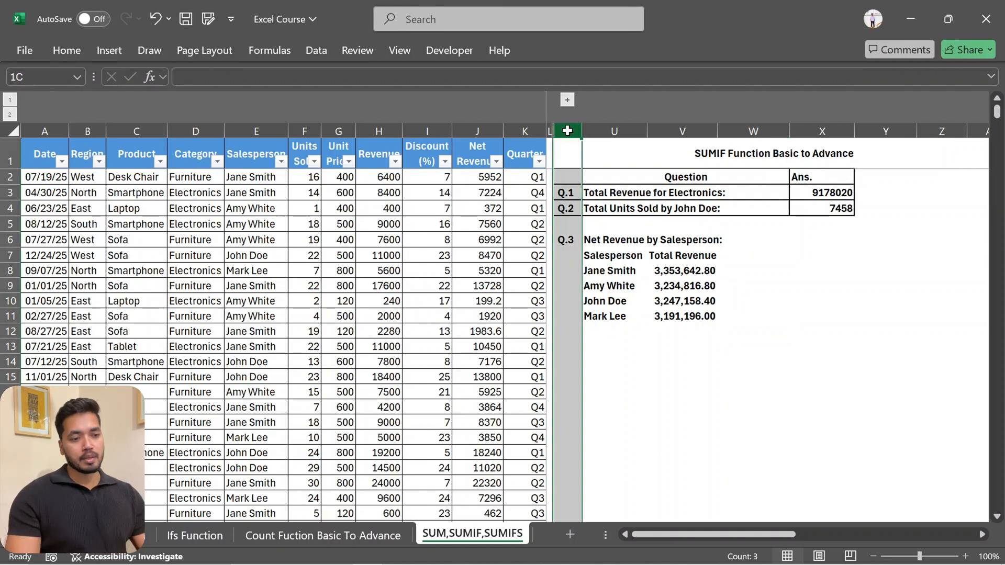
{"action": "mouse_move", "coordinate": [567, 127]}
{"action": "left_mouse_down"}
{"action": "mouse_move", "coordinate": [942, 128]}
{"action": "mouse_move", "coordinate": [568, 127]}
{"action": "left_mouse_up"}
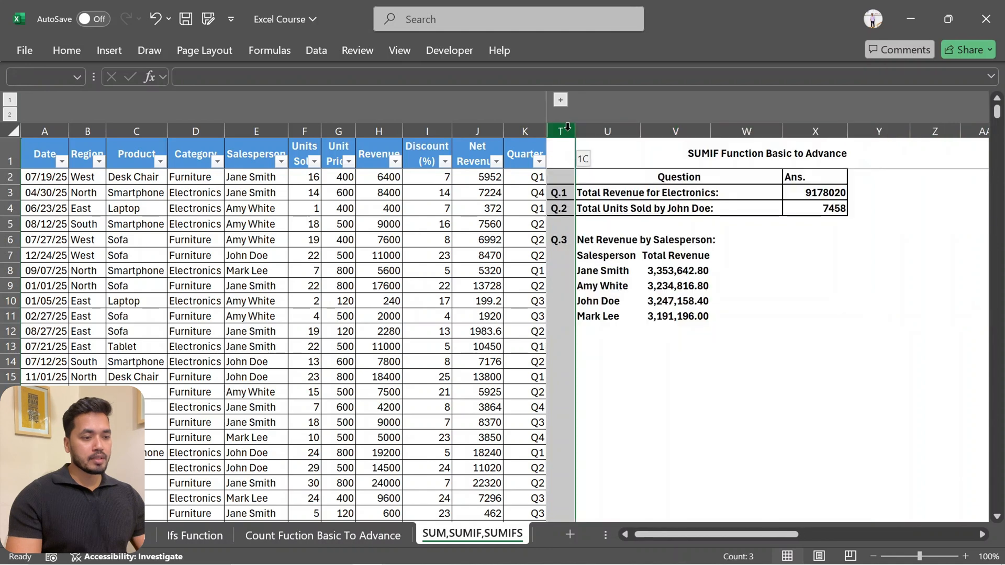
{"action": "key", "text": "shift+Left"}
{"action": "key", "text": "shift+Left"}
{"action": "key", "text": "shift+Left"}
{"action": "key", "text": "shift+Left"}
{"action": "key", "text": "Right"}
{"action": "key", "text": "Right"}
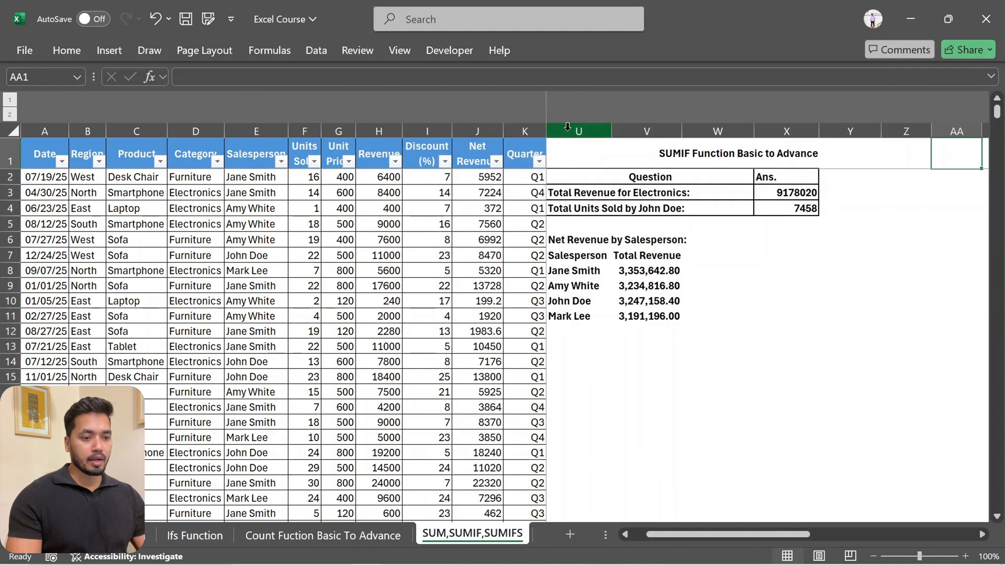
{"action": "key", "text": "Left"}
{"action": "key", "text": "Left"}
{"action": "key", "text": "Right"}
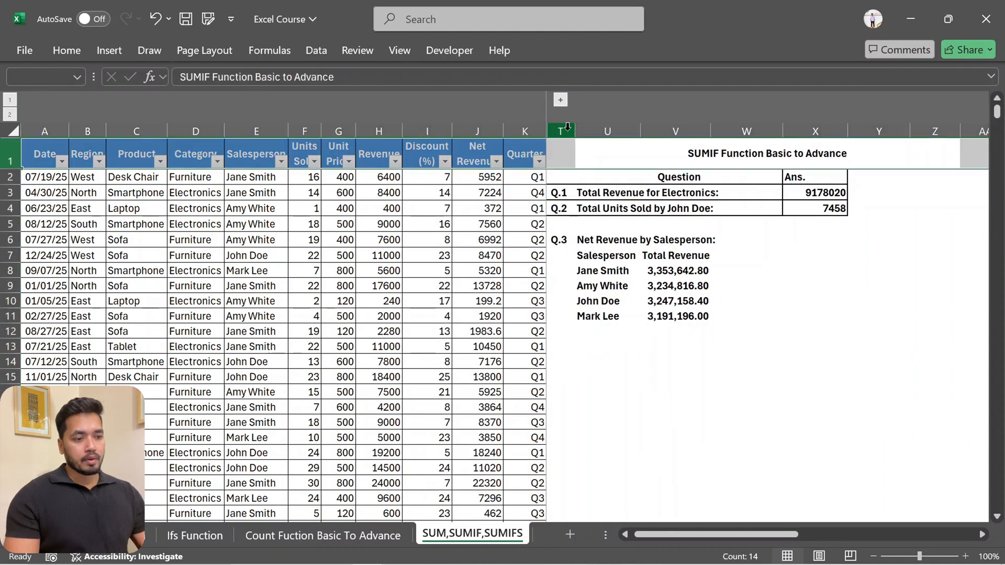
{"action": "key", "text": "Down"}
{"action": "key", "text": "Up"}
{"action": "key", "text": "ctrl+space"}
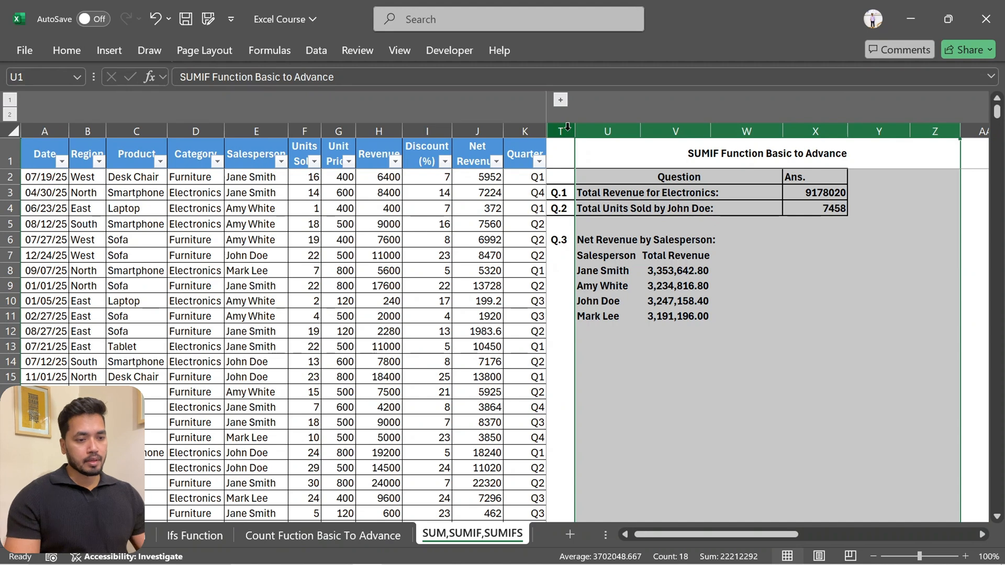
{"action": "key", "text": "Left"}
{"action": "key", "text": "Left"}
{"action": "key", "text": "Right"}
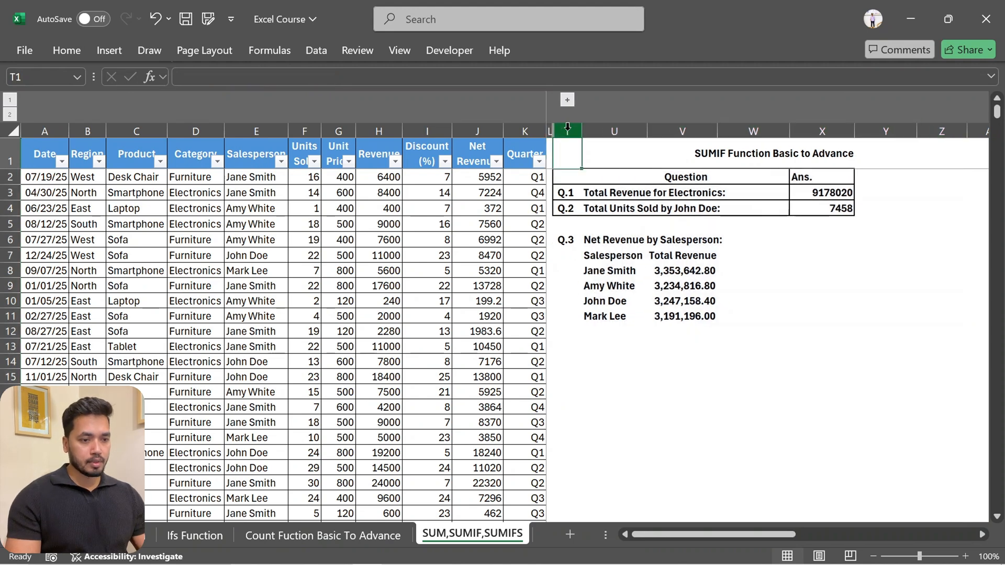
Group columns T through AA, which hold the finished SUMIF questions, and collapse the group
{"action": "left_click_drag", "start_coordinate": [568, 127], "coordinate": [952, 131]}
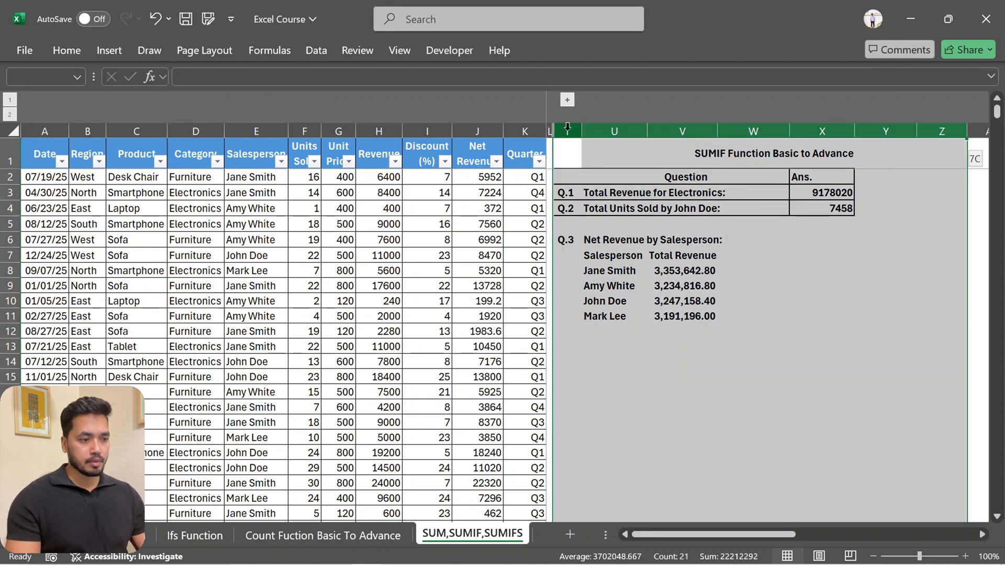
{"action": "key", "text": "shift+Right"}
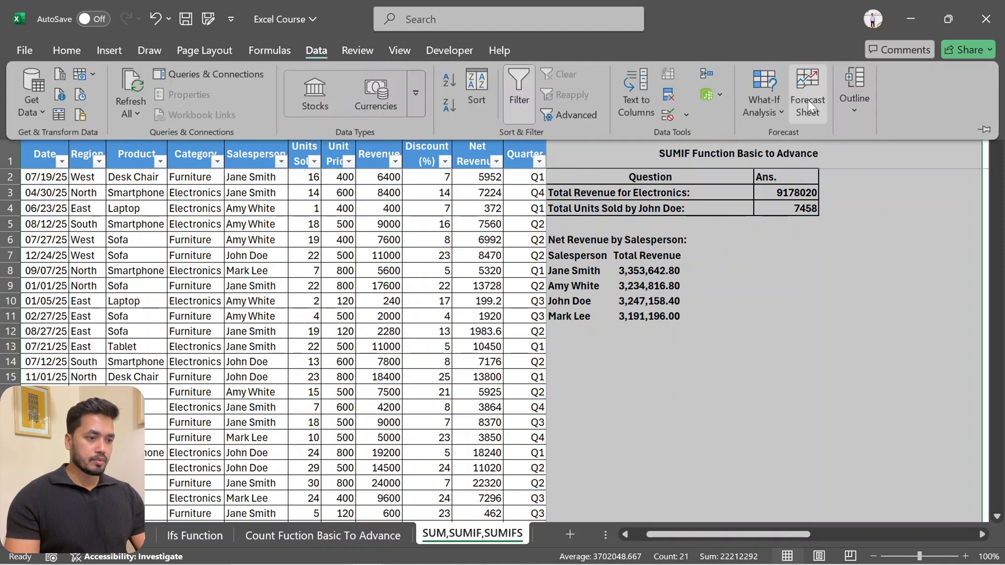
{"action": "left_click", "coordinate": [860, 110]}
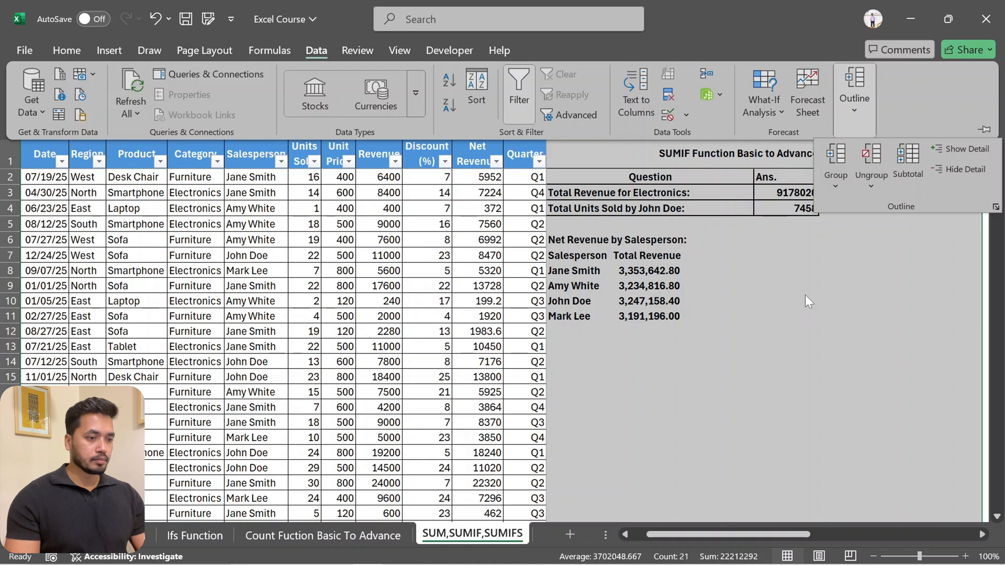
{"action": "left_click", "coordinate": [839, 160]}
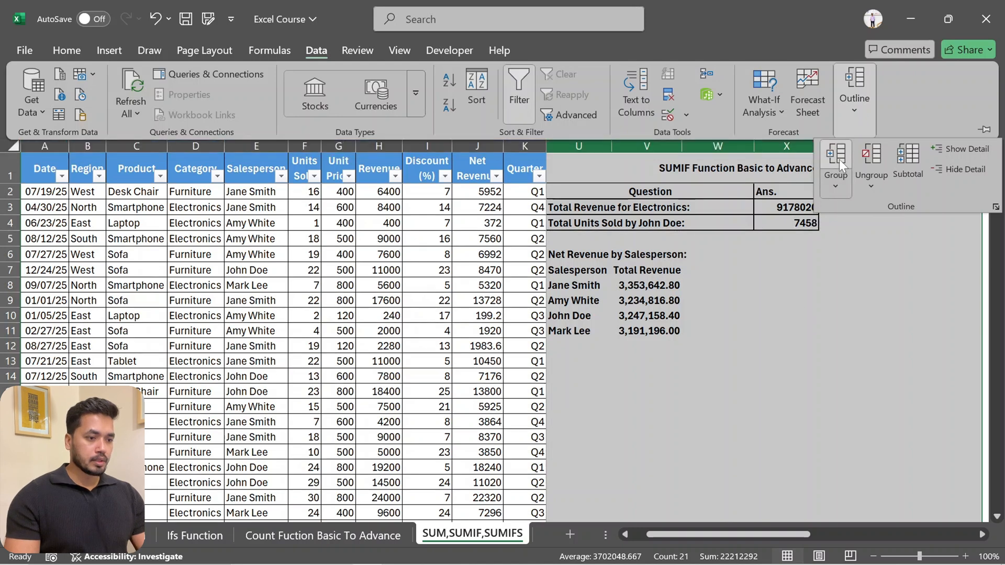
{"action": "left_click", "coordinate": [802, 315]}
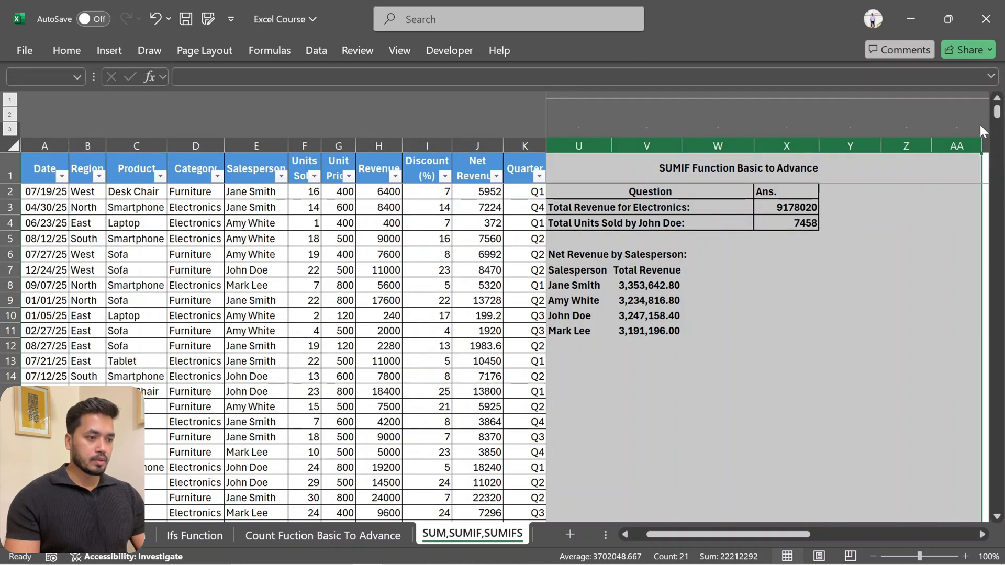
{"action": "scroll", "coordinate": [912, 127], "scroll_direction": "right", "scroll_amount": 8}
{"action": "scroll", "coordinate": [912, 127], "scroll_direction": "left", "scroll_amount": 6}
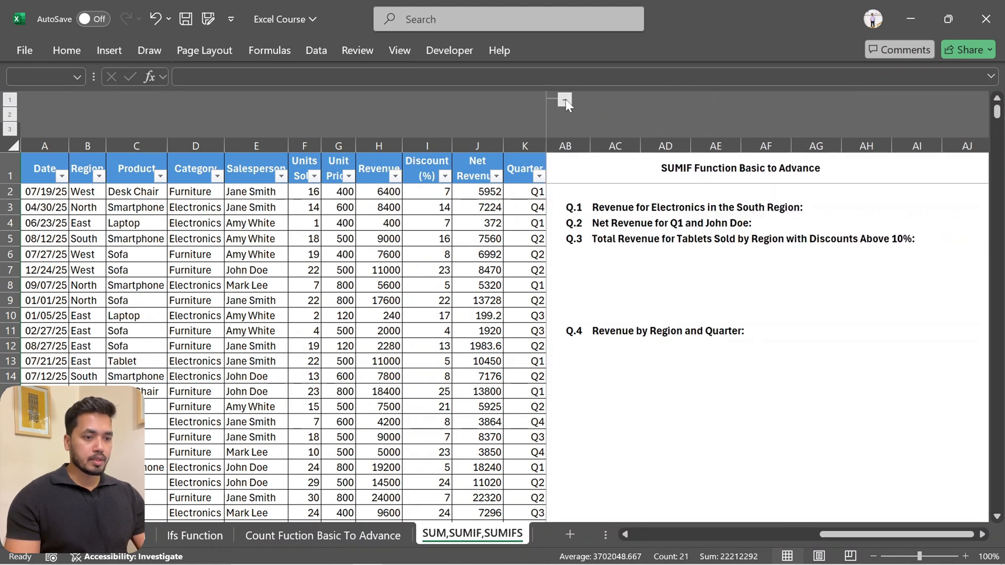
{"action": "left_click", "coordinate": [565, 101]}
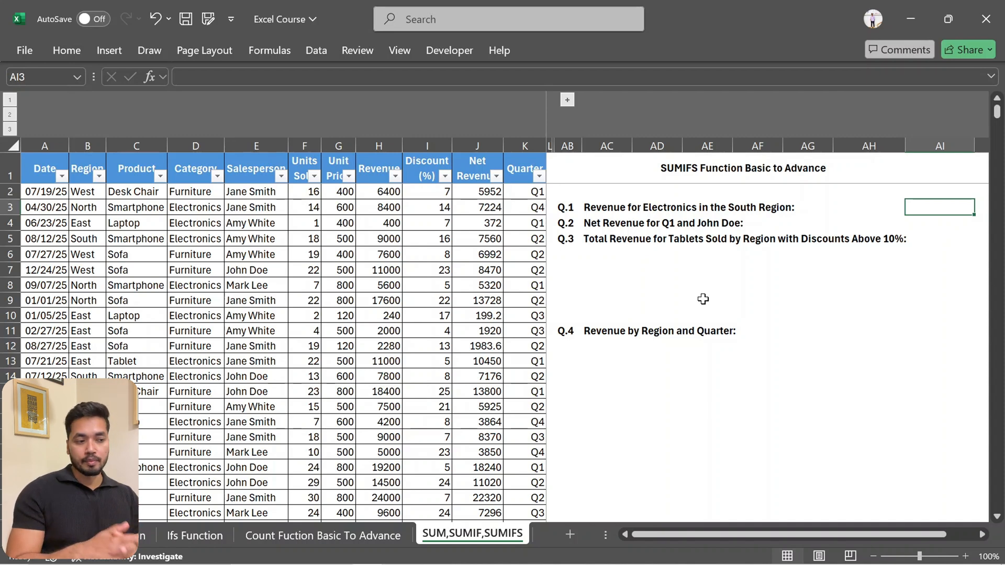
Start a SUMIFS formula in AI3 through the function arguments dialog, with the Revenue column H:H as the sum range
{"action": "type", "text": "="}
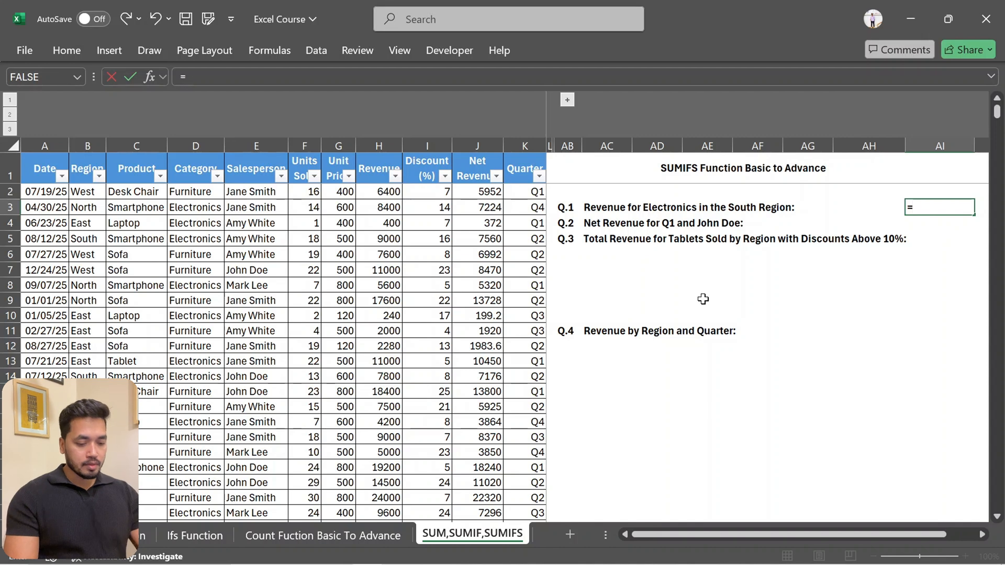
{"action": "type", "text": "sumifs"}
{"action": "key", "text": "Tab"}
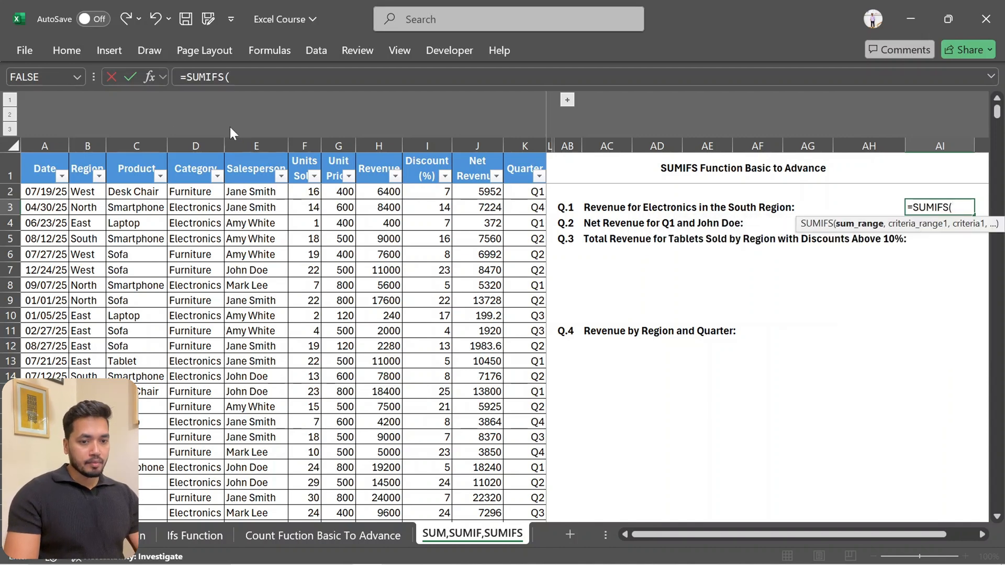
{"action": "left_click", "coordinate": [150, 77]}
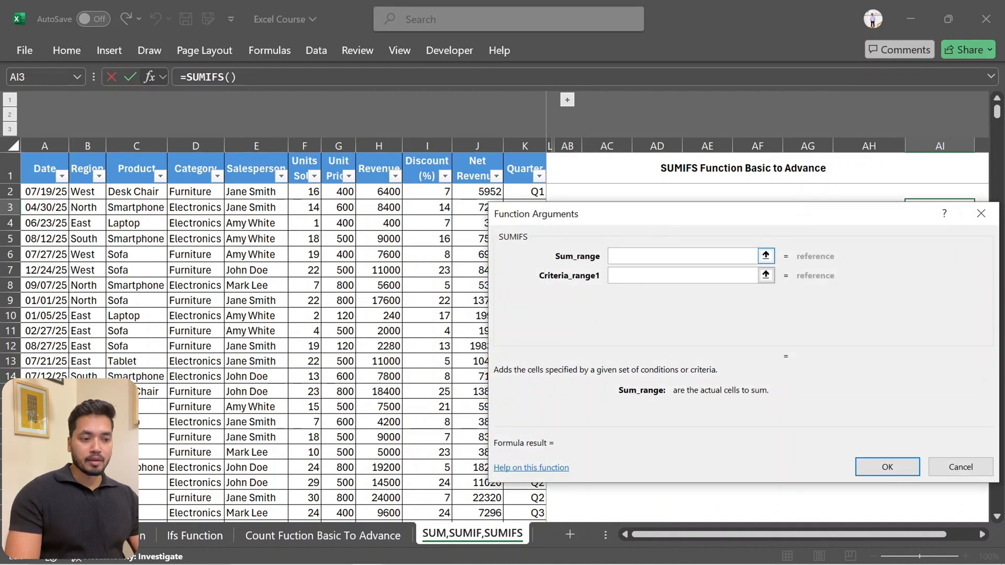
{"action": "left_click_drag", "start_coordinate": [596, 210], "coordinate": [667, 214]}
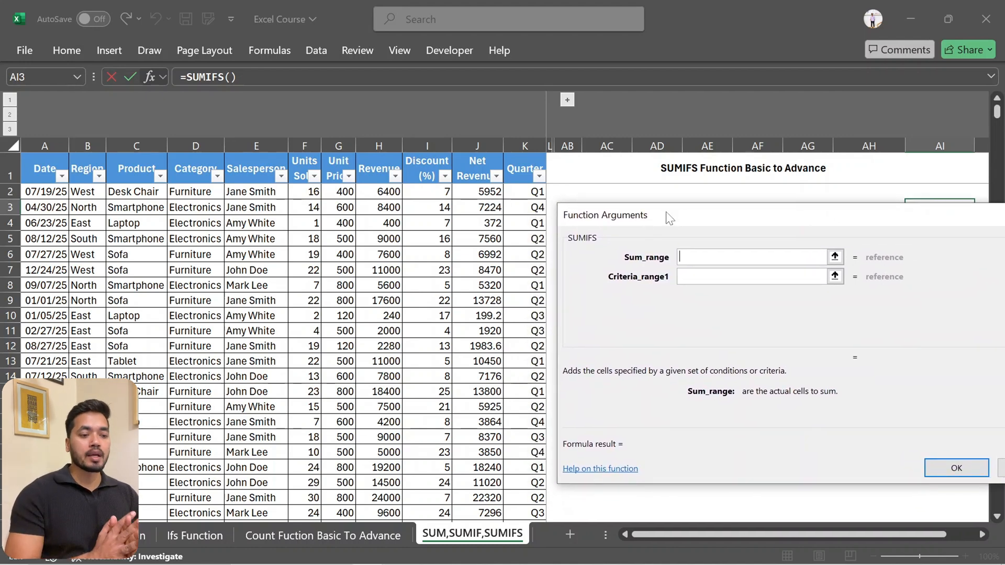
{"action": "mouse_move", "coordinate": [670, 219]}
{"action": "left_mouse_down"}
{"action": "mouse_move", "coordinate": [665, 284]}
{"action": "mouse_move", "coordinate": [669, 171]}
{"action": "mouse_move", "coordinate": [665, 209]}
{"action": "left_mouse_up"}
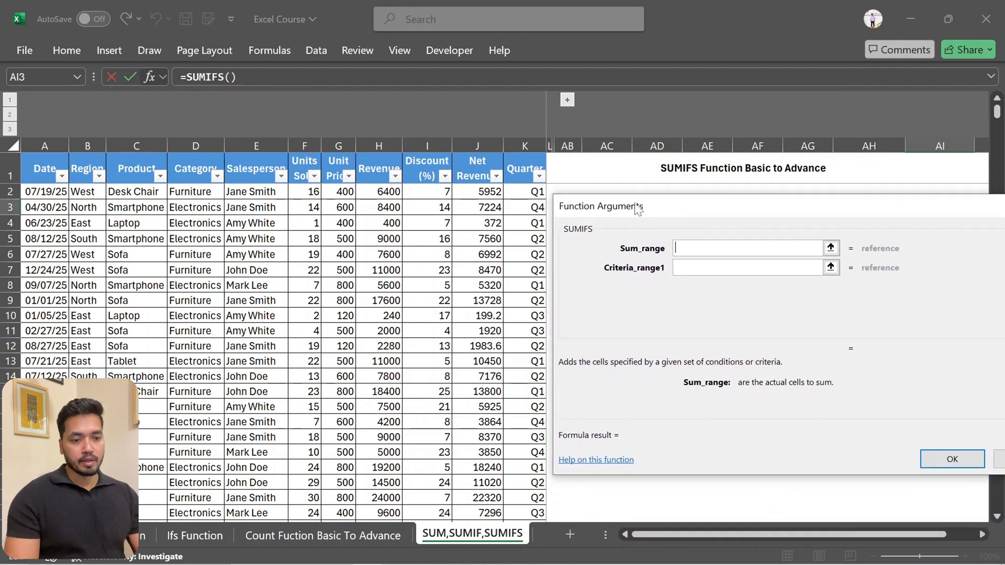
{"action": "left_click", "coordinate": [379, 148]}
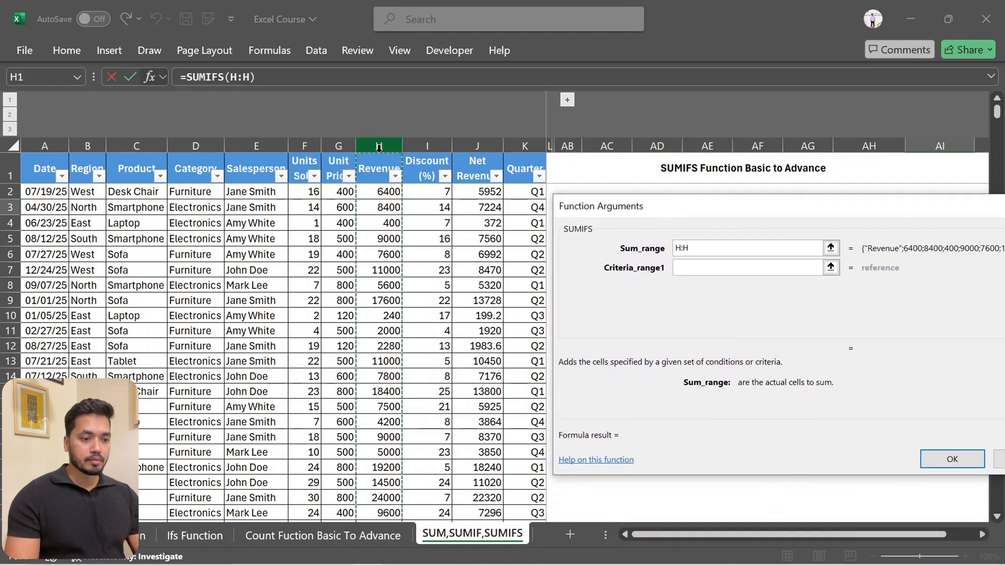
Set the first criteria range to the Region column B:B with the criterion "South"
{"action": "left_click", "coordinate": [749, 267]}
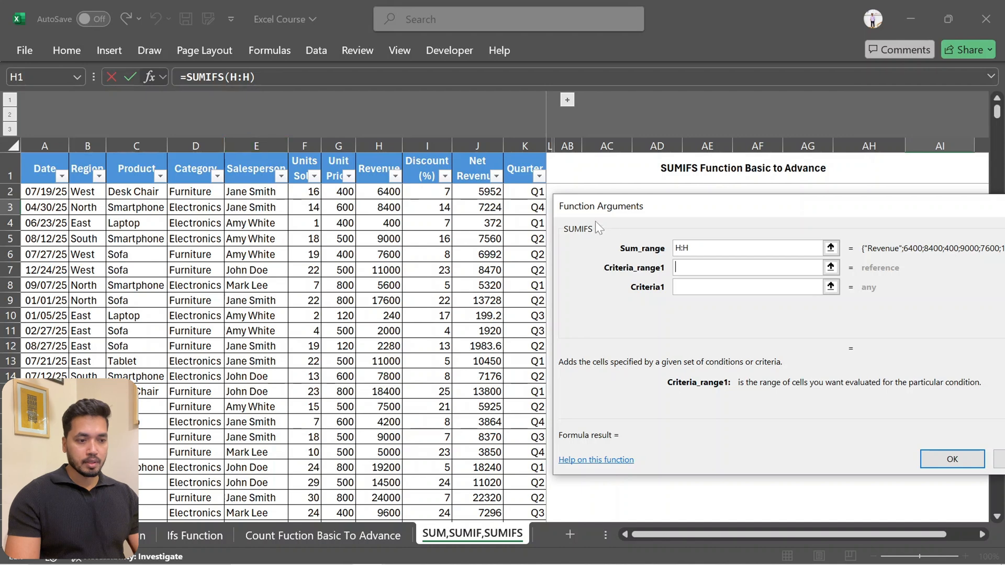
{"action": "left_click_drag", "start_coordinate": [695, 203], "coordinate": [694, 246]}
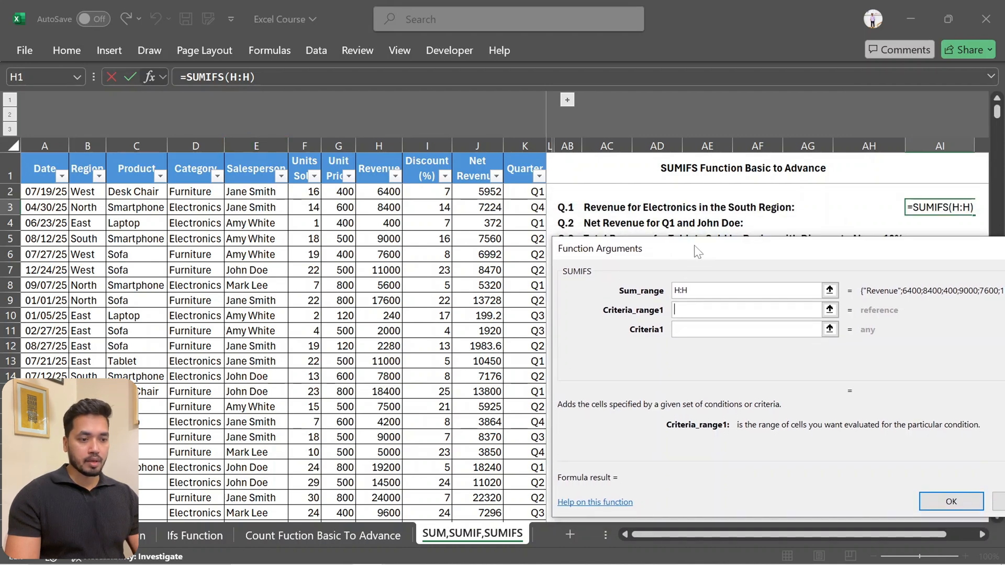
{"action": "left_click", "coordinate": [84, 139]}
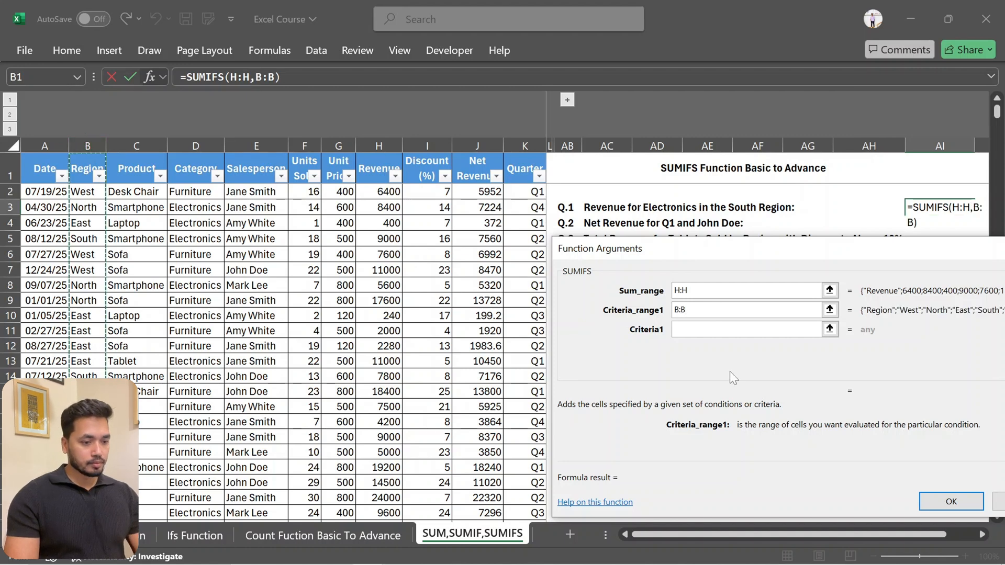
{"action": "key", "text": "Tab"}
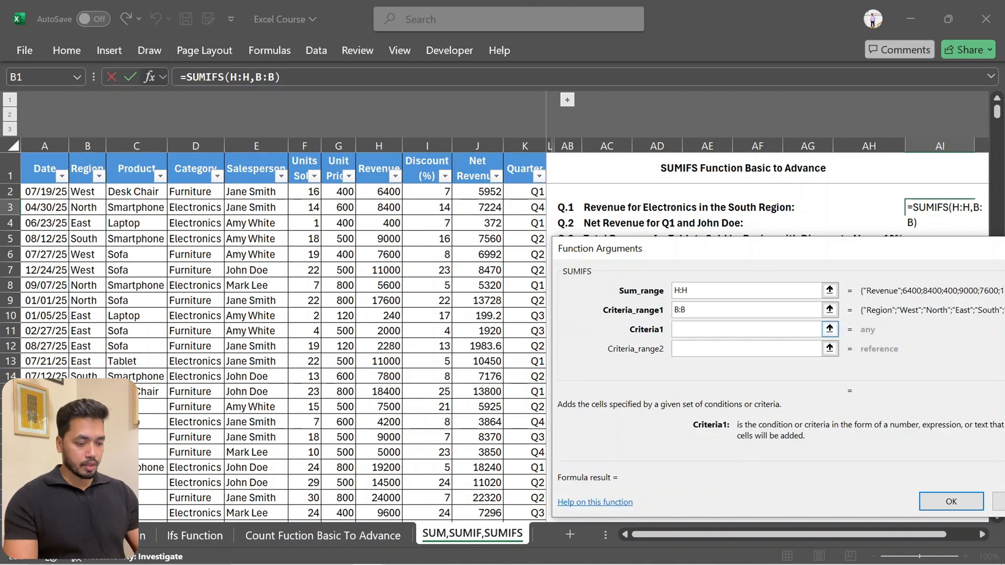
{"action": "type", "text": "\""}
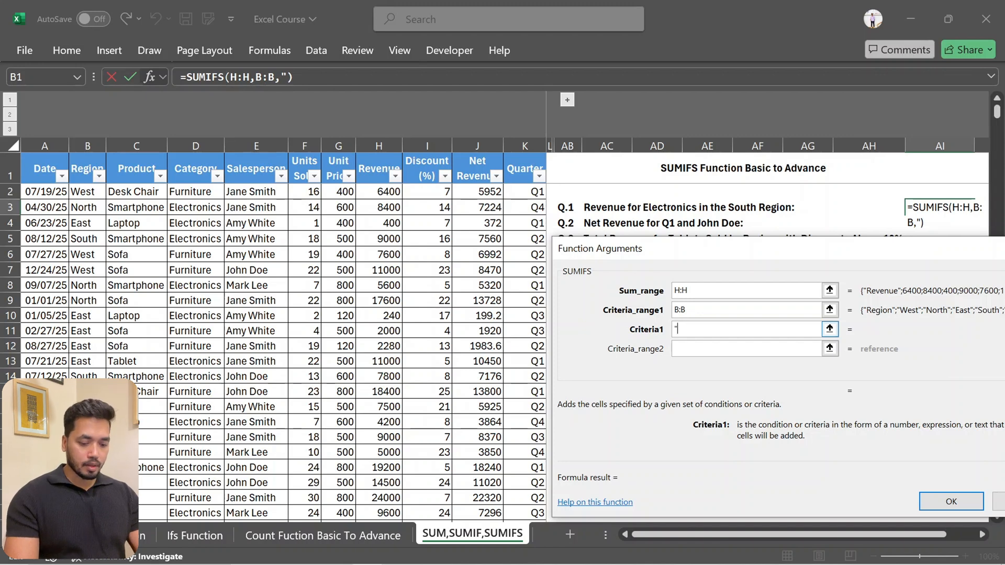
{"action": "type", "text": "South"}
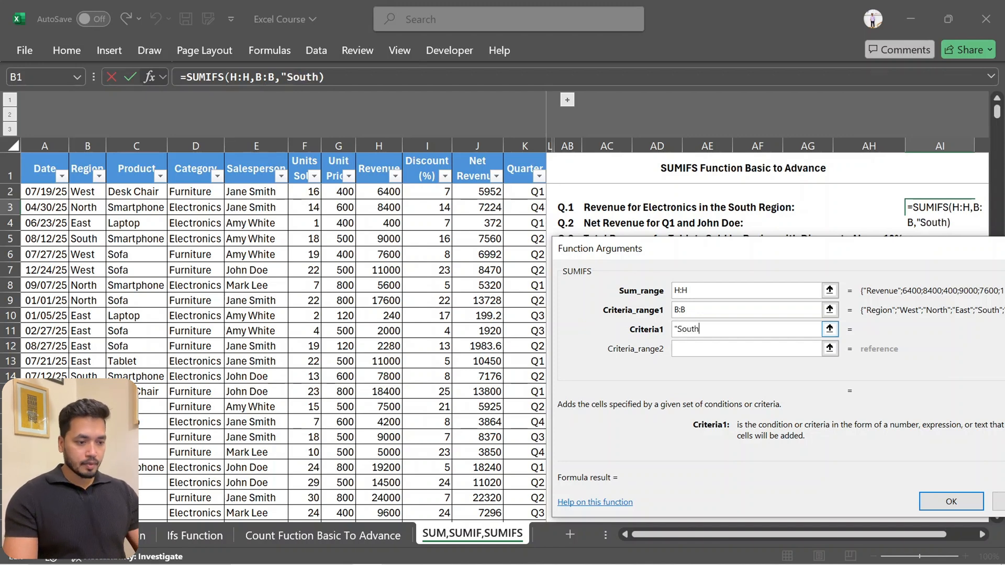
{"action": "type", "text": "\""}
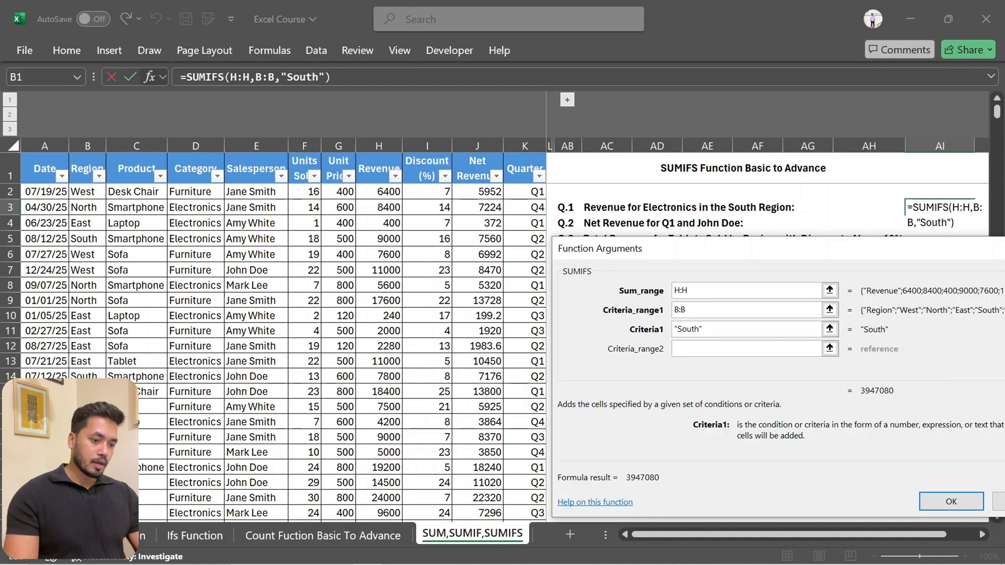
Add the Category column D:D as second criteria range with the criterion "Electronics" and complete the AI3 formula
{"action": "key", "text": "Tab"}
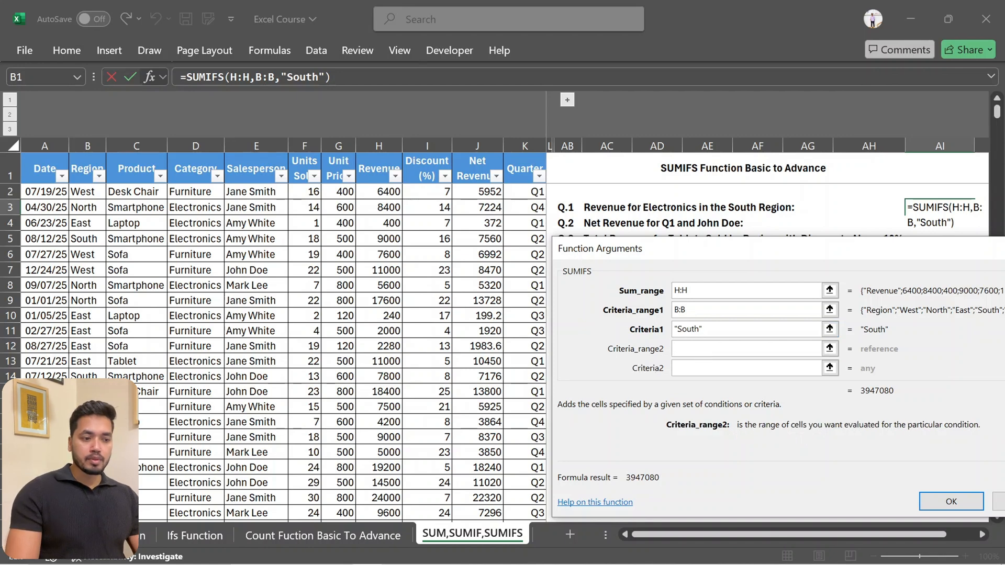
{"action": "left_click", "coordinate": [197, 151]}
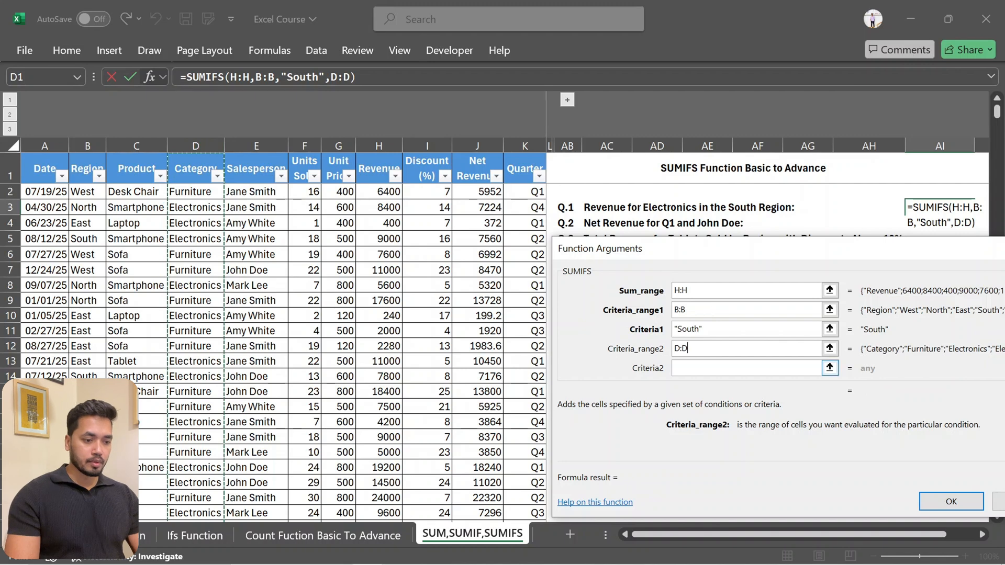
{"action": "key", "text": "Tab"}
{"action": "type", "text": "\""}
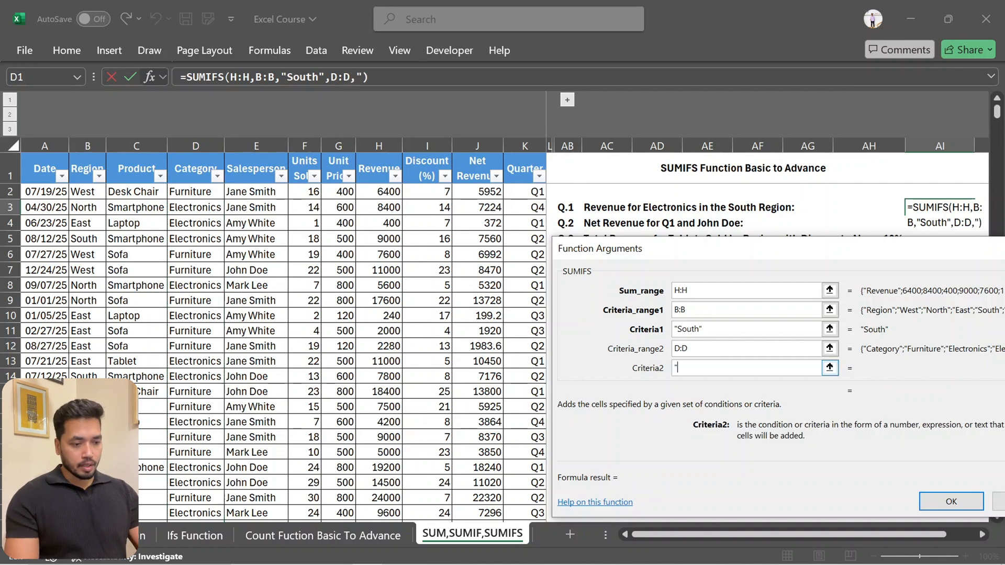
{"action": "type", "text": "Ele"}
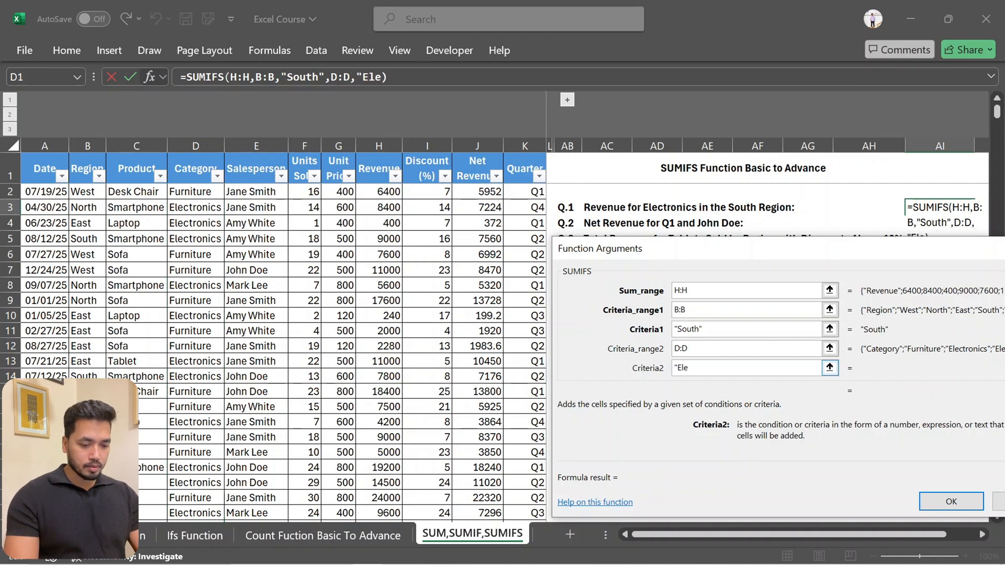
{"action": "type", "text": "ctr"}
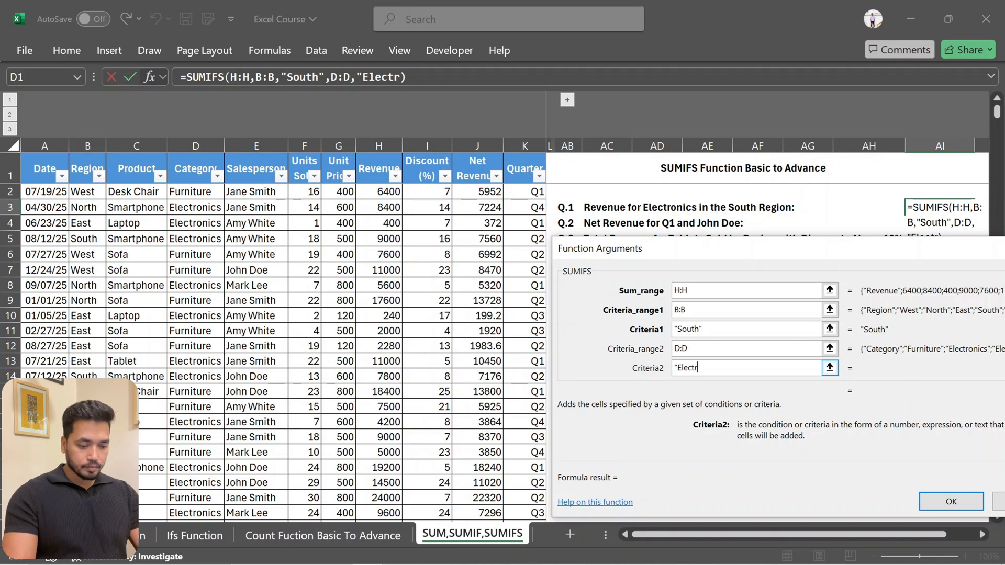
{"action": "type", "text": "onics\""}
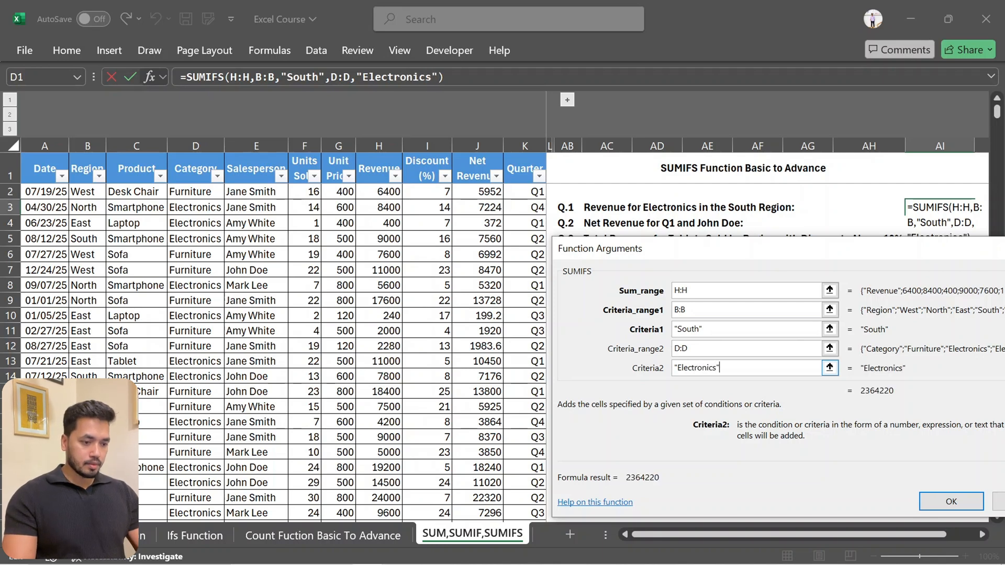
{"action": "left_click", "coordinate": [950, 501]}
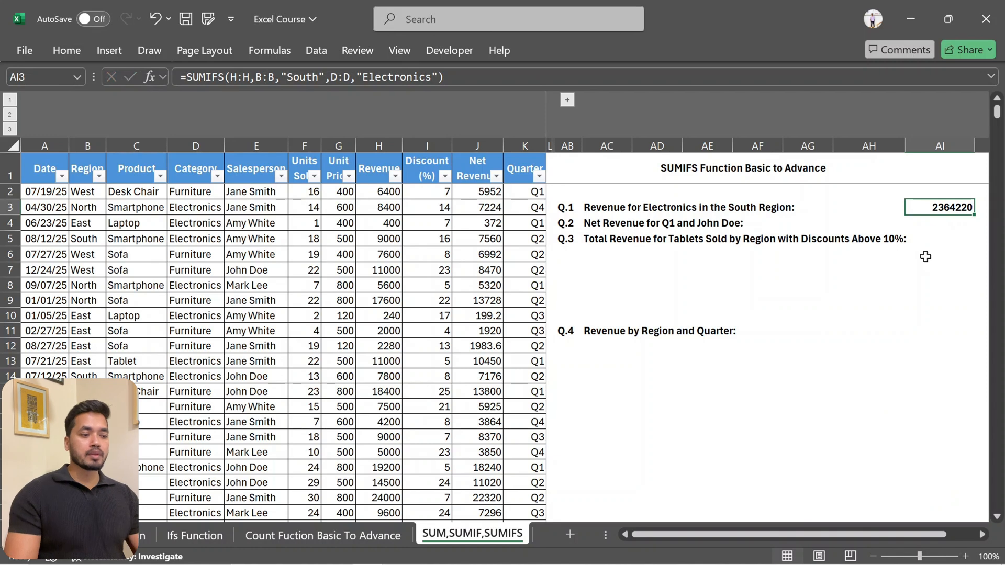
Format cells AI3:AI5 as Number with two decimal places and a 1000 separator
{"action": "key", "text": "shift+Down"}
{"action": "key", "text": "shift+Down"}
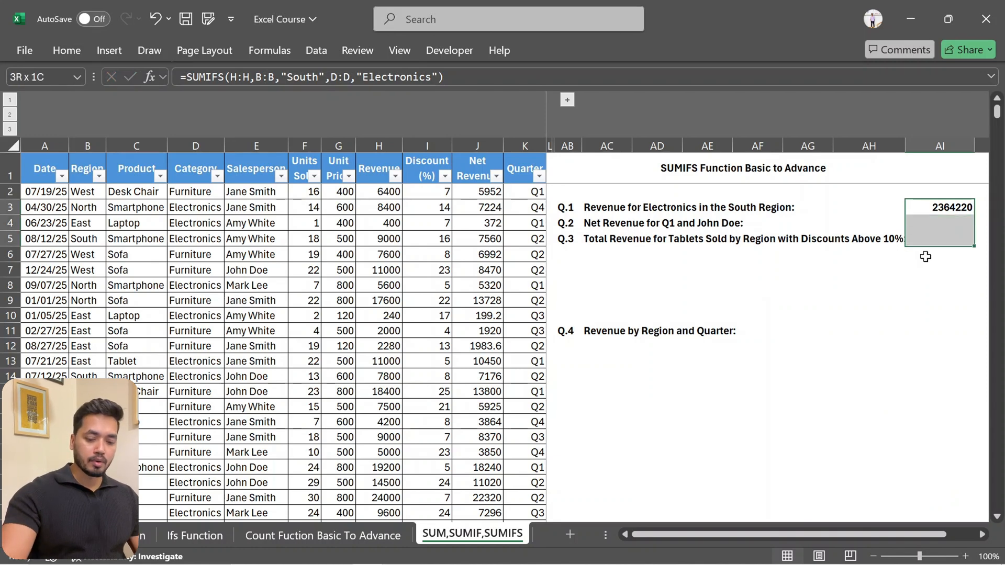
{"action": "key", "text": "ctrl+1"}
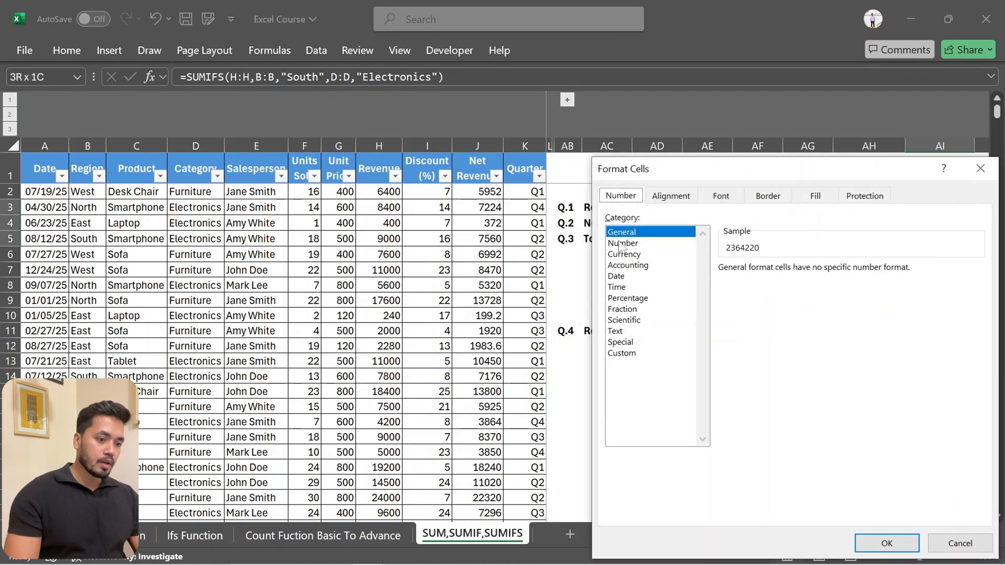
{"action": "left_click", "coordinate": [621, 244]}
{"action": "left_click", "coordinate": [724, 290]}
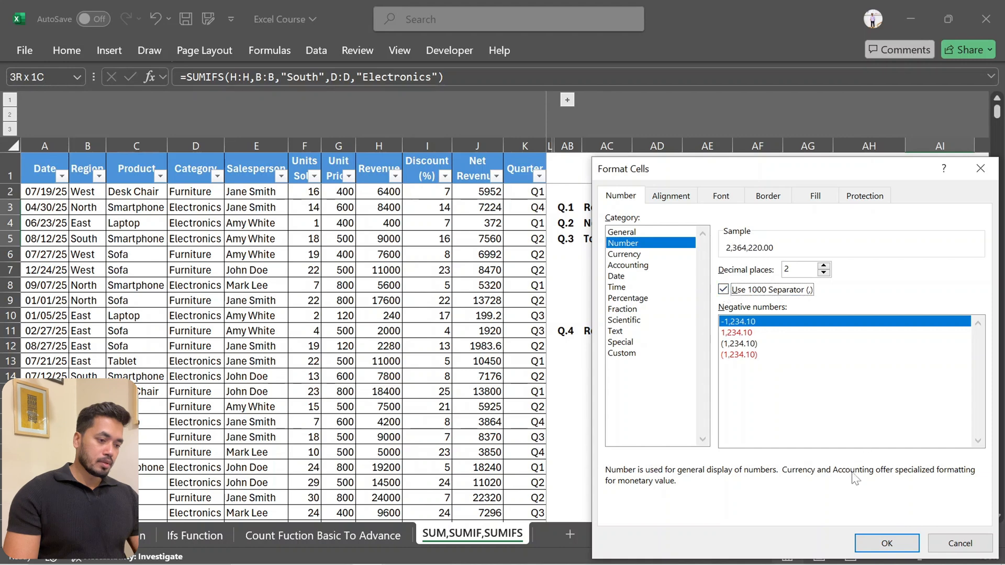
{"action": "left_click", "coordinate": [899, 544]}
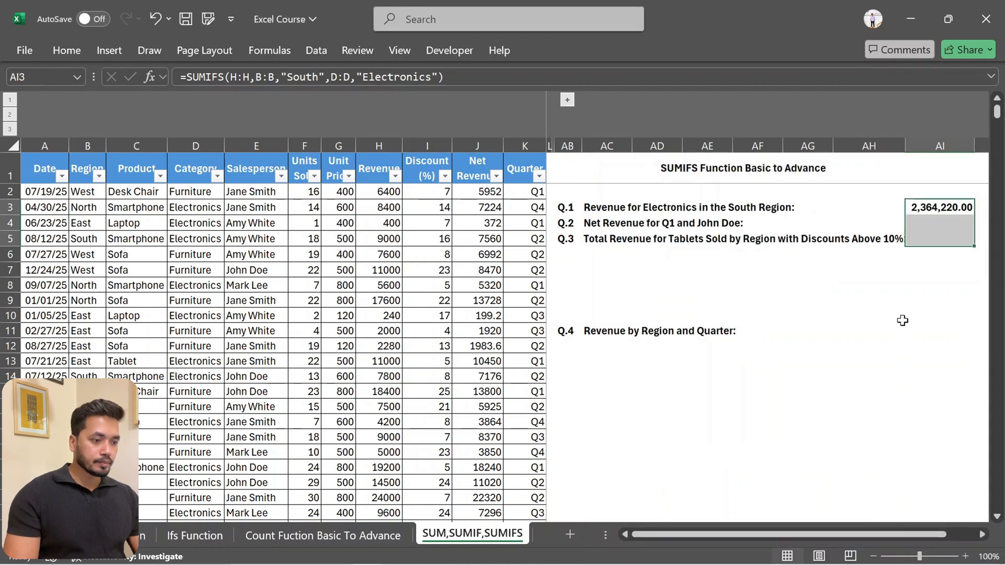
Start a SUMIFS formula in AI4 for the Q.2 net revenue question
{"action": "left_click", "coordinate": [902, 288]}
{"action": "key", "text": "Up"}
{"action": "key", "text": "Up"}
{"action": "key", "text": "Up"}
{"action": "key", "text": "Right"}
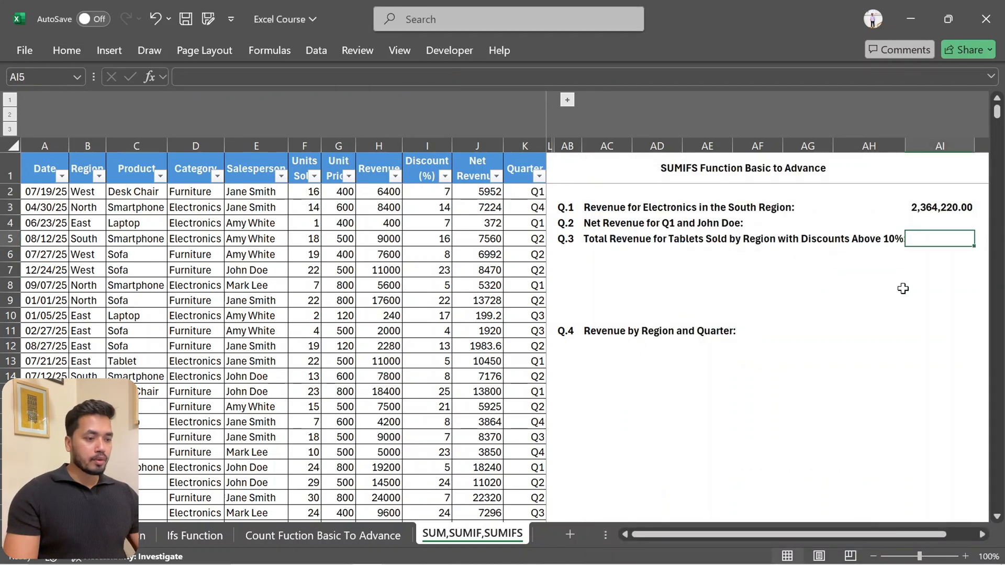
{"action": "key", "text": "Up"}
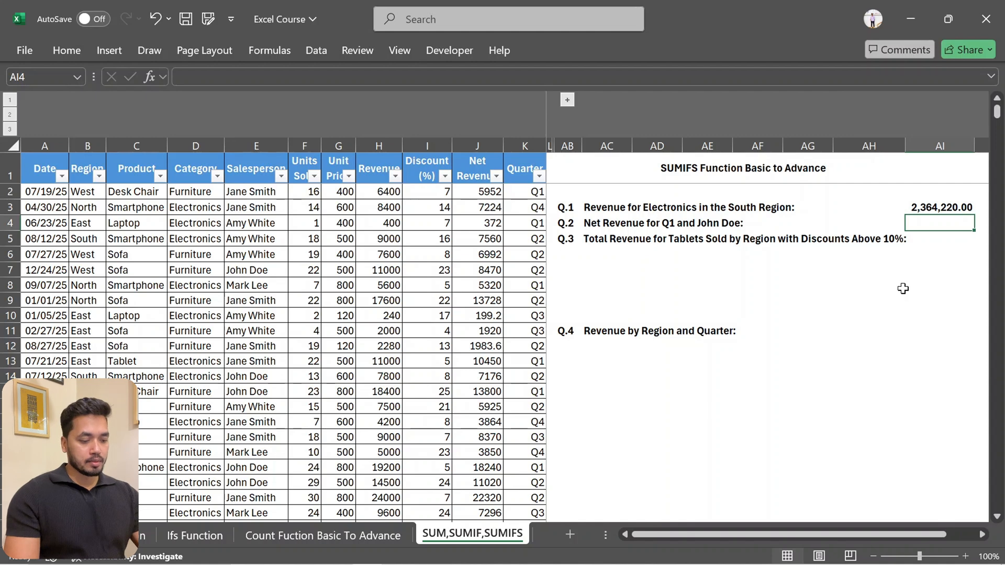
{"action": "type", "text": "=sumif"}
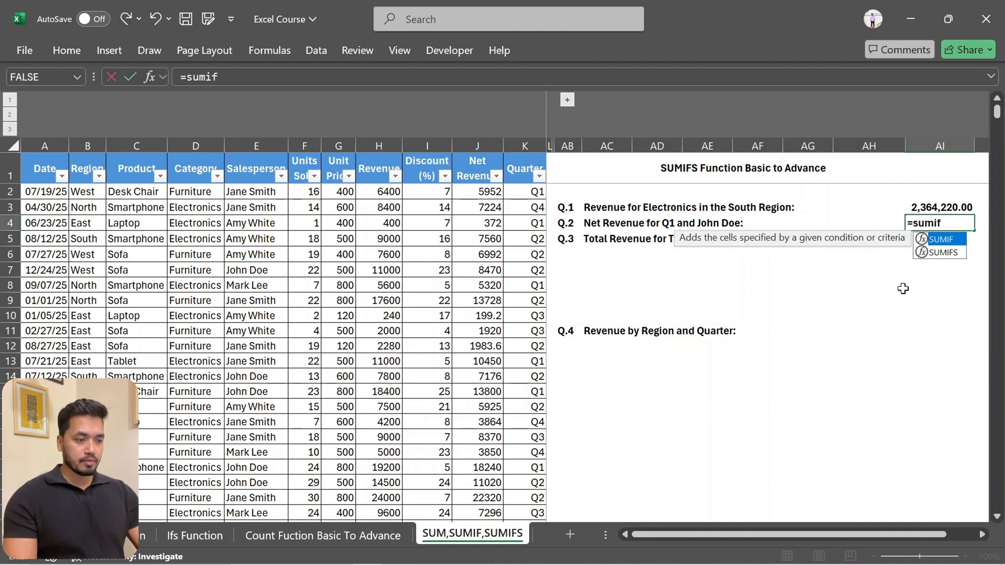
{"action": "key", "text": "Tab"}
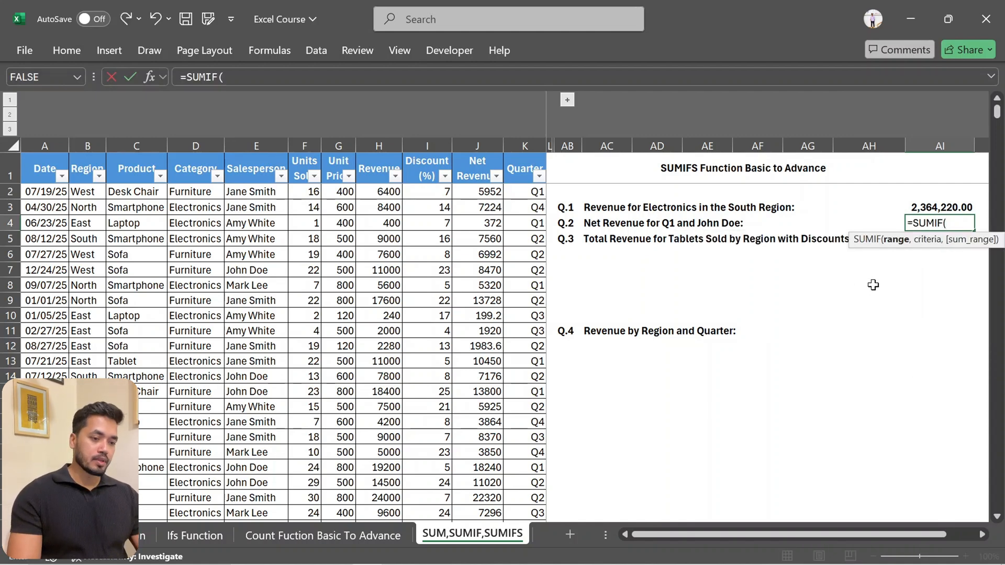
{"action": "scroll", "coordinate": [855, 288], "scroll_direction": "right", "scroll_amount": 1}
{"action": "scroll", "coordinate": [853, 290], "scroll_direction": "left", "scroll_amount": 1}
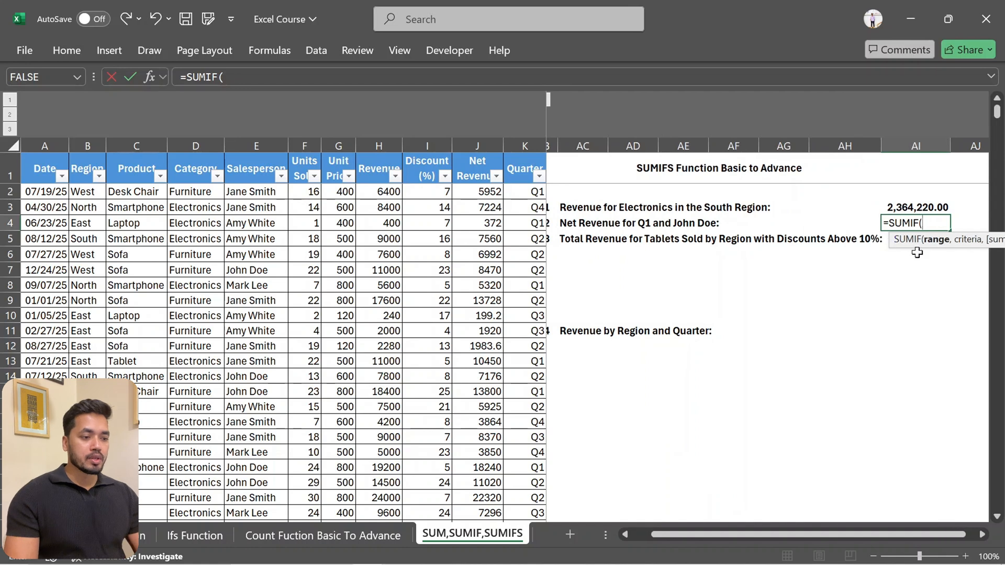
{"action": "key", "text": "BackSpace"}
{"action": "type", "text": "S"}
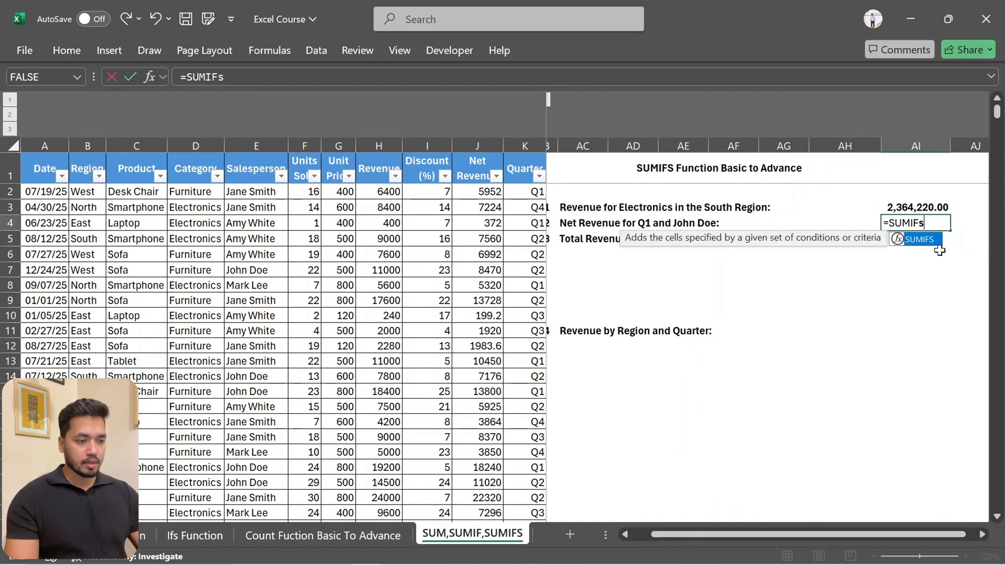
{"action": "key", "text": "Tab"}
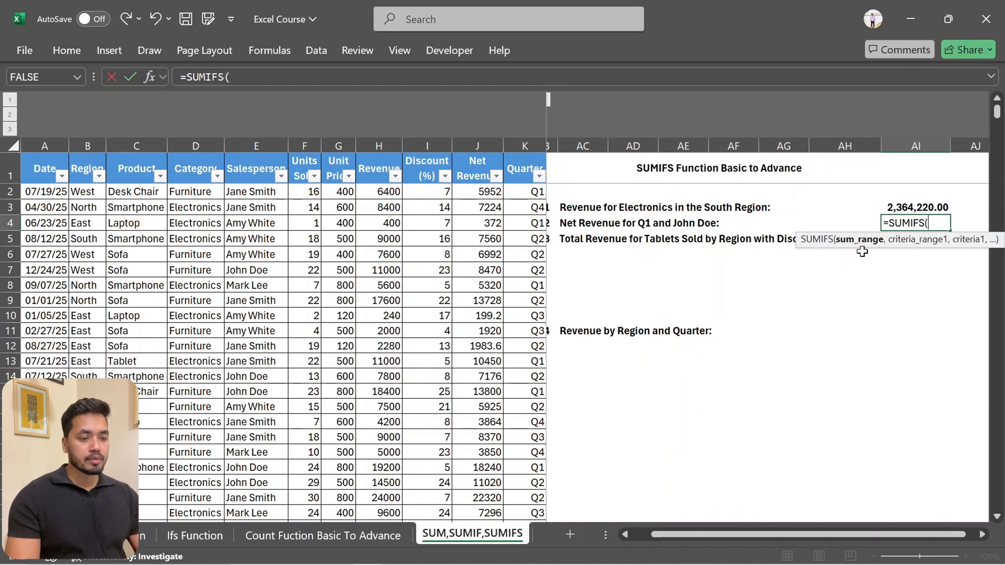
Set the AI4 formula's sum range to Net Revenue column J:J and first criteria range to Quarter column K:K with the criterion "Q1"
{"action": "left_click", "coordinate": [478, 146]}
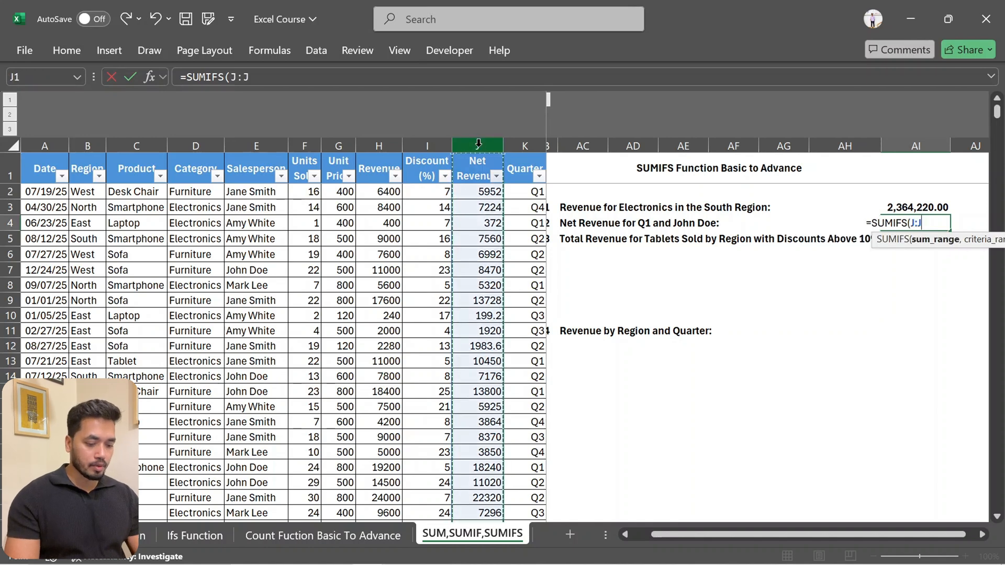
{"action": "type", "text": ","}
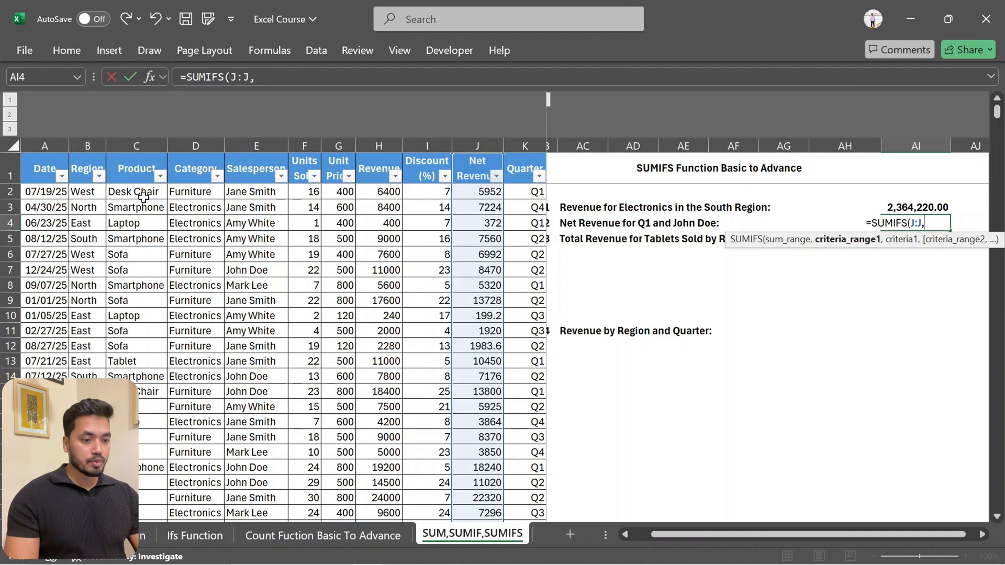
{"action": "left_click", "coordinate": [524, 143]}
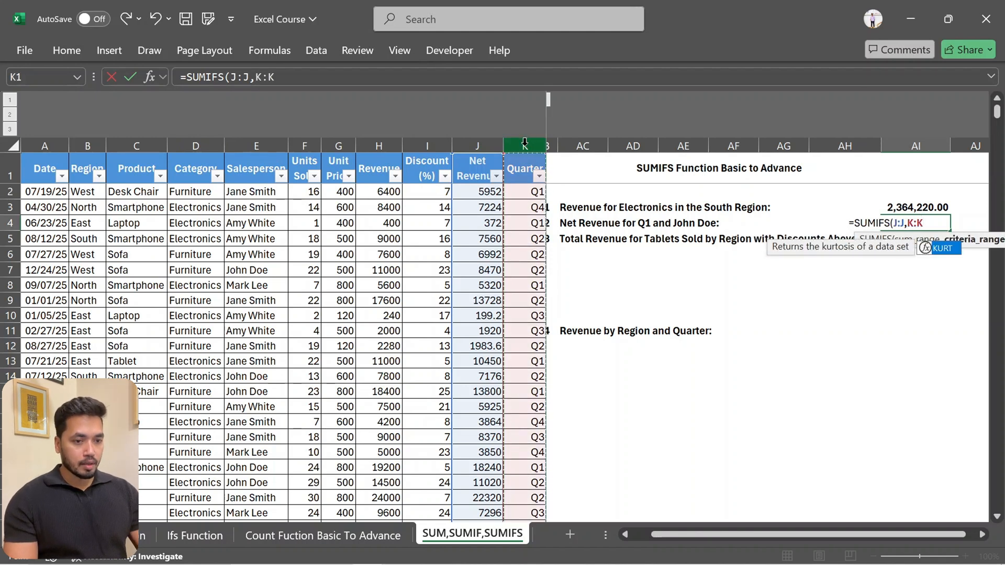
{"action": "type", "text": "\""}
{"action": "key", "text": "BackSpace"}
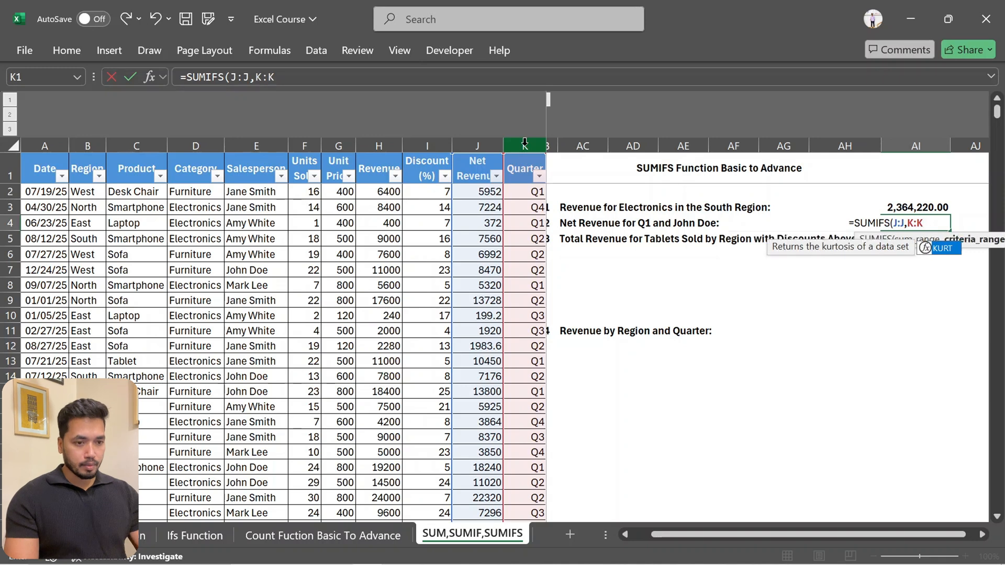
{"action": "type", "text": ","}
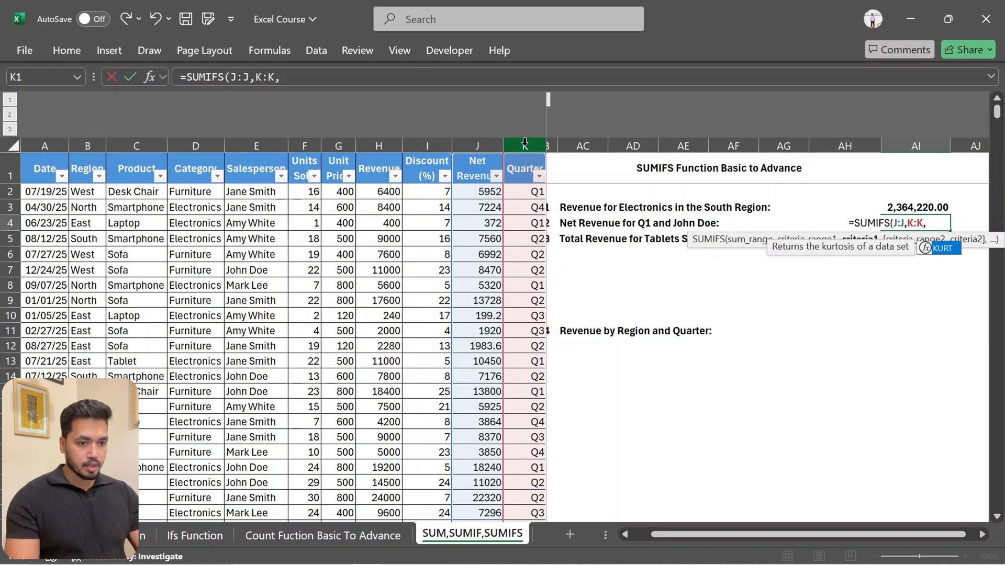
{"action": "type", "text": "\""}
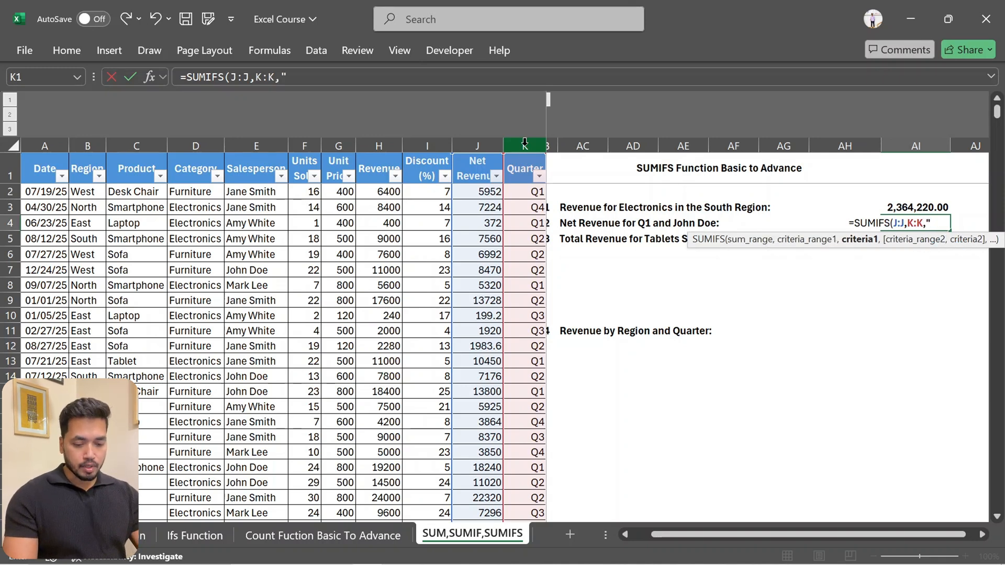
{"action": "type", "text": "Q1"}
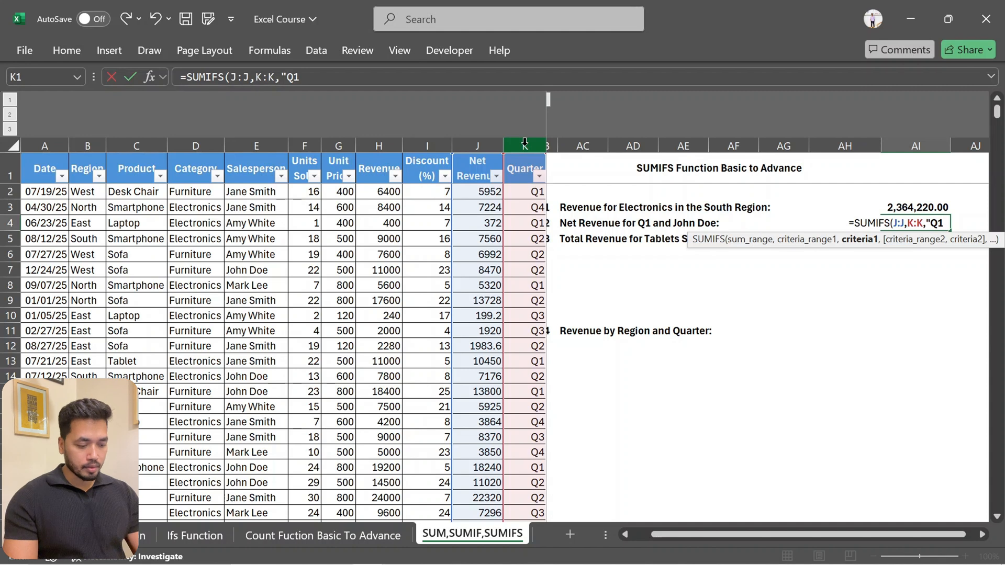
{"action": "type", "text": "\","}
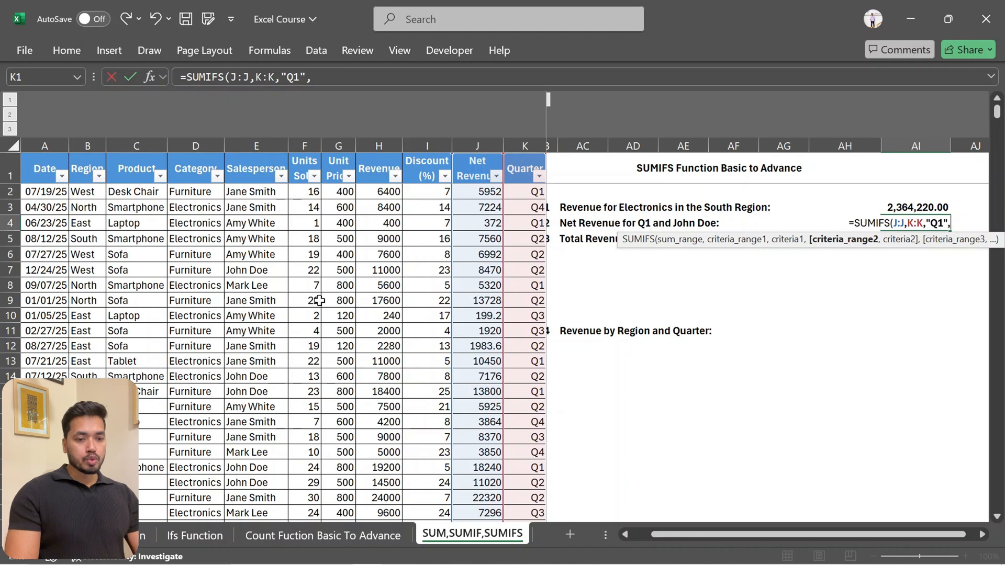
Add the Salesperson column E:E as second criteria range with the salesperson's name from Q.2 as criterion and complete the AI4 formula
{"action": "left_click", "coordinate": [259, 145]}
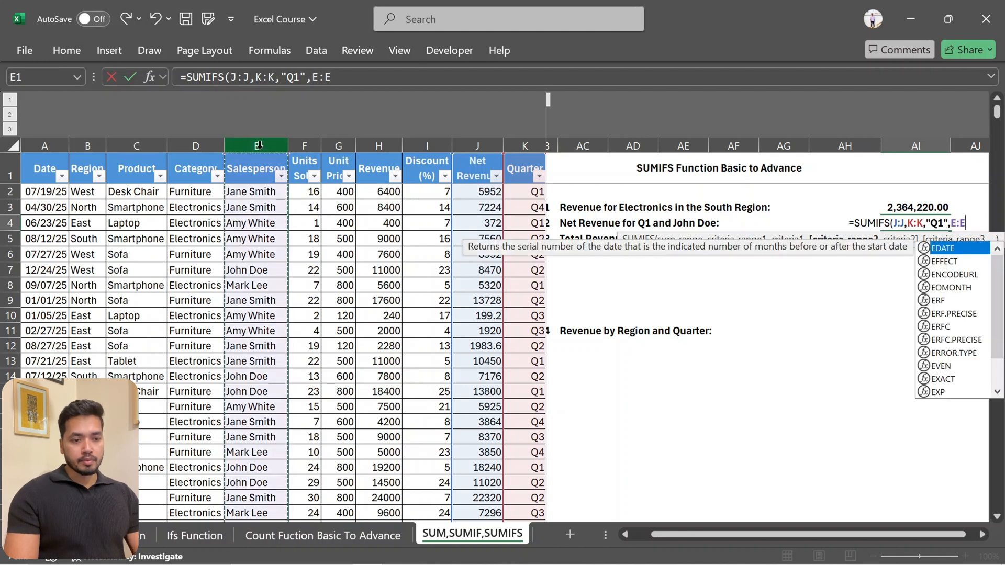
{"action": "type", "text": ","}
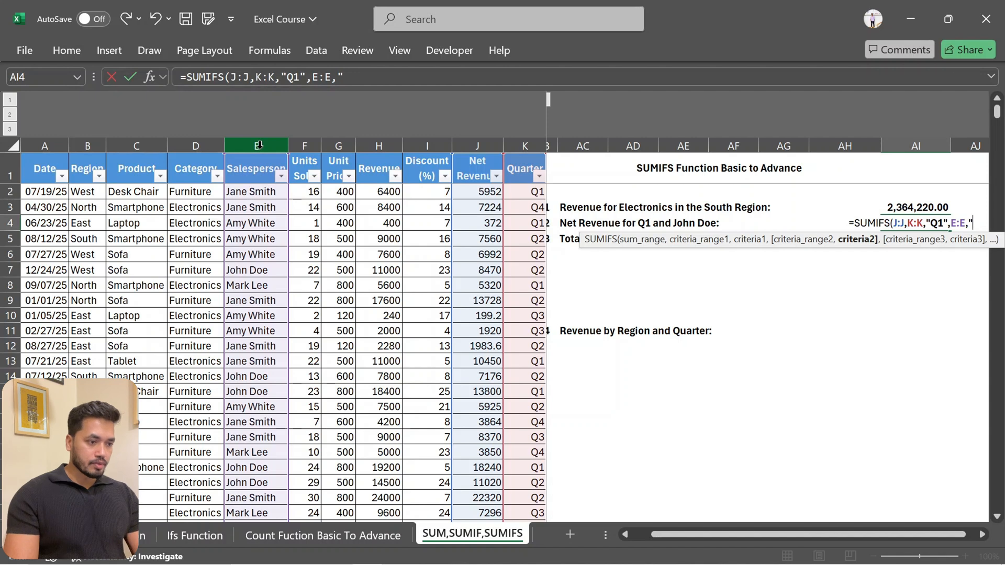
{"action": "type", "text": "\""}
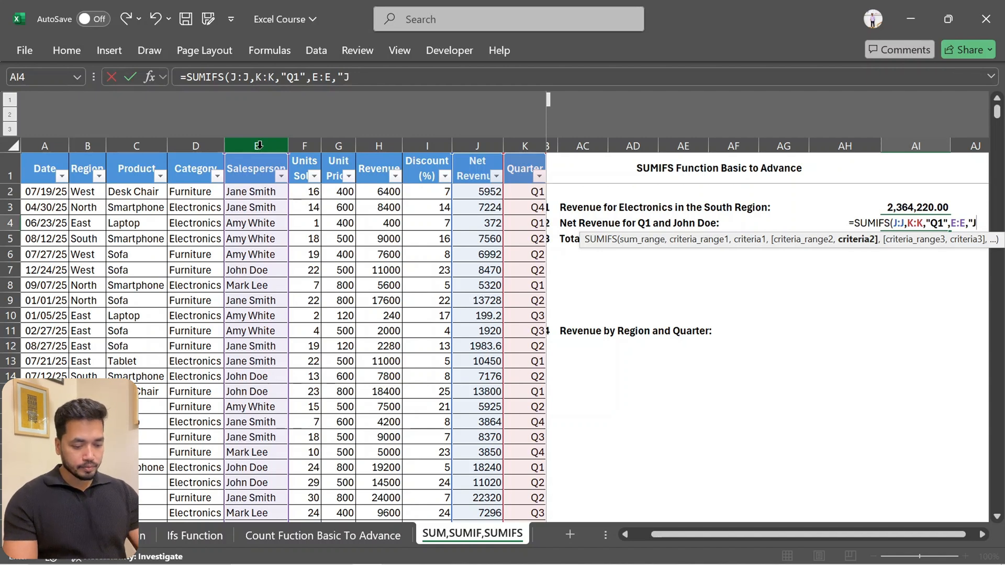
{"action": "type", "text": "John"}
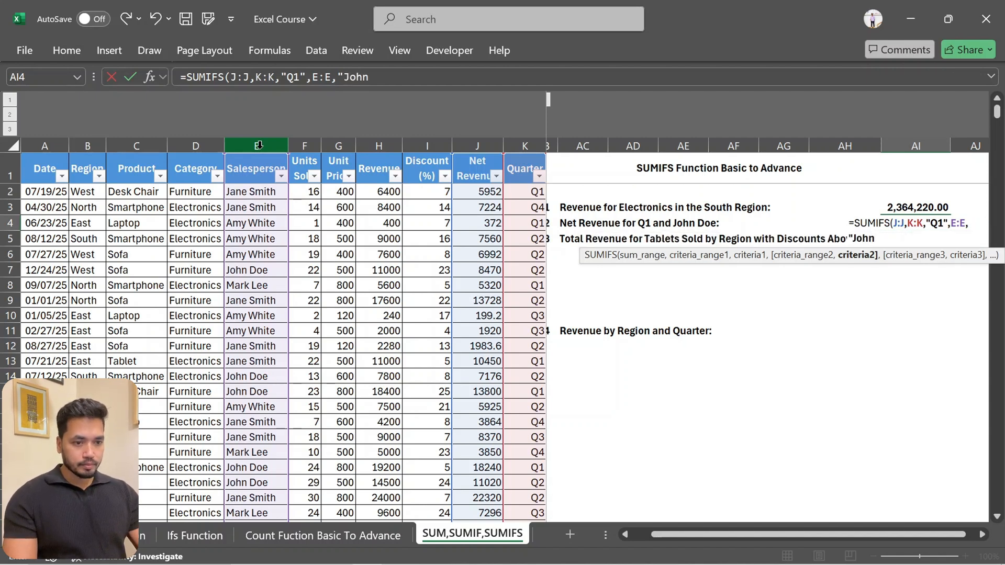
{"action": "type", "text": " Doe\""}
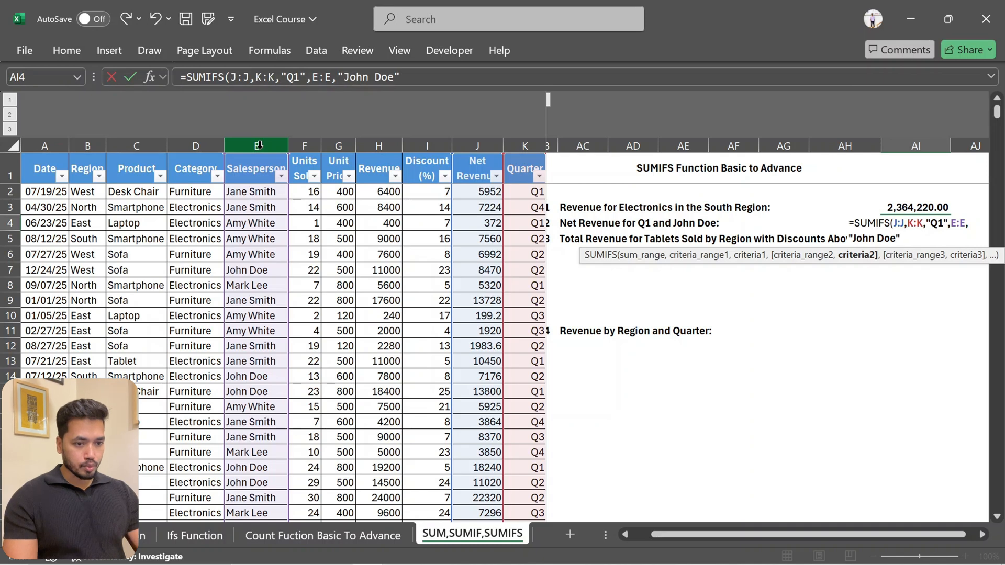
{"action": "type", "text": ")"}
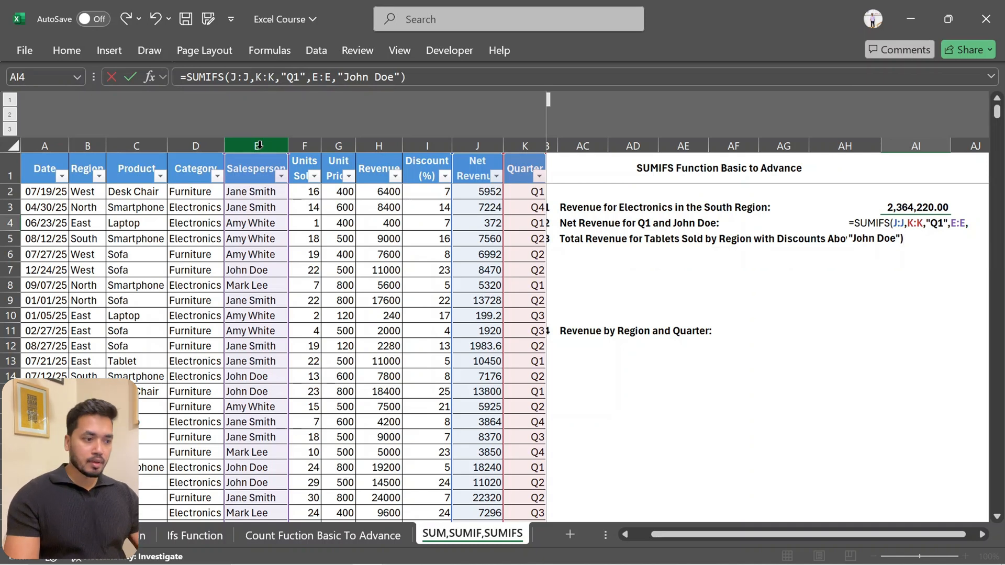
{"action": "key", "text": "Return"}
{"action": "key", "text": "Up"}
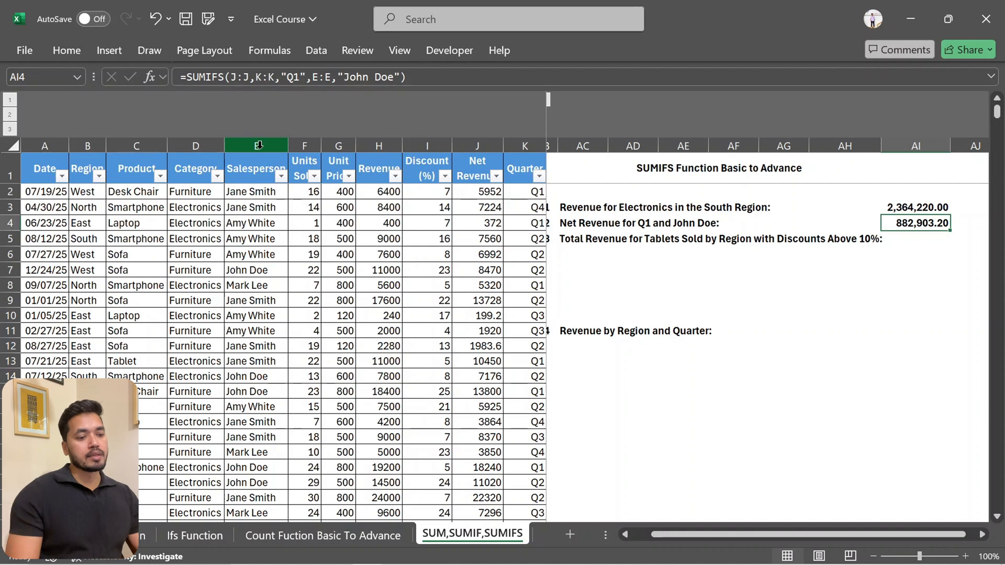
Skip the Q.3 question and select cell AC13 below the Q.4 heading for revenue by region and quarter
{"action": "key", "text": "Down"}
{"action": "key", "text": "Left"}
{"action": "key", "text": "Left"}
{"action": "key", "text": "Left"}
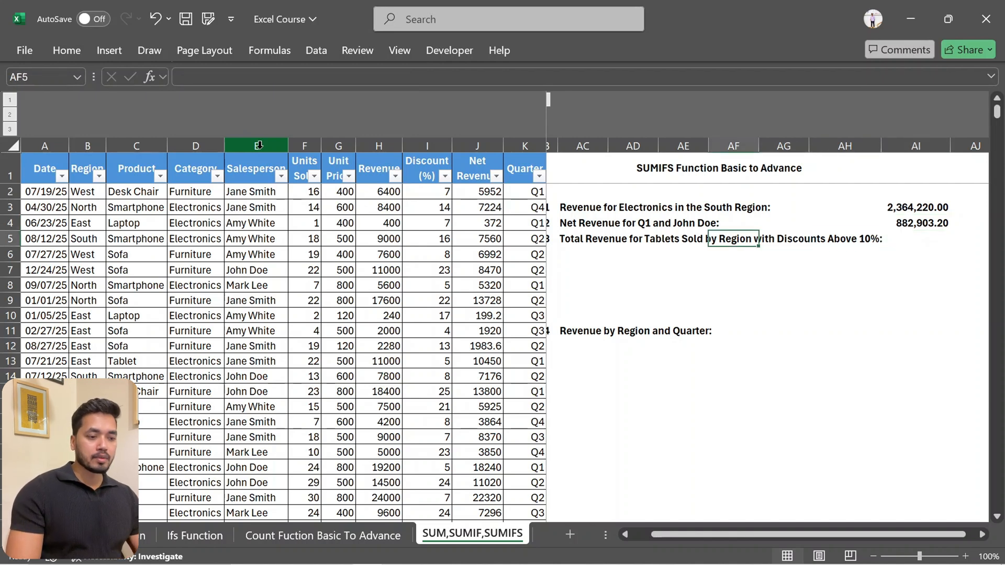
{"action": "key", "text": "Left"}
{"action": "key", "text": "Left"}
{"action": "key", "text": "Left"}
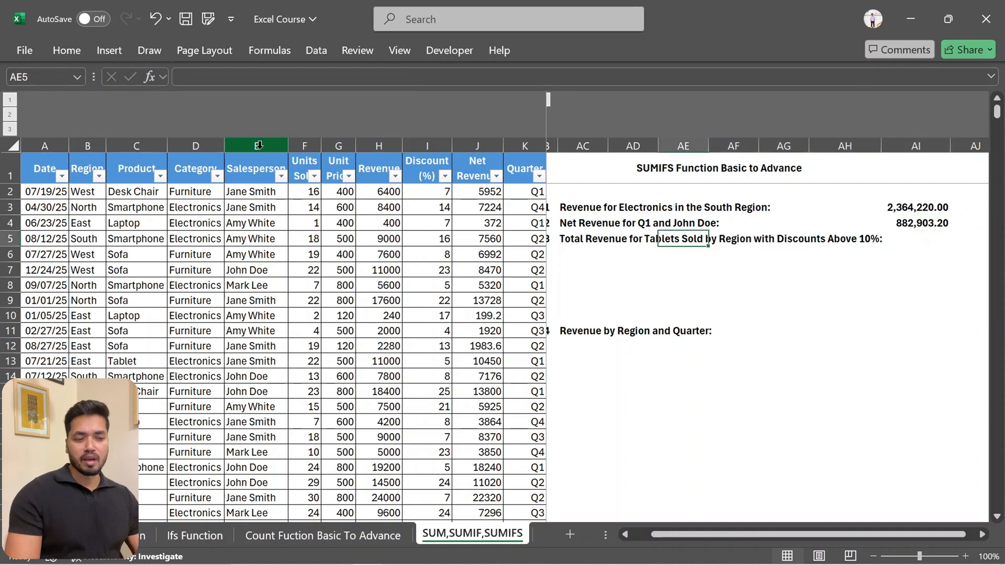
{"action": "key", "text": "Down"}
{"action": "key", "text": "Down"}
{"action": "key", "text": "Down"}
{"action": "key", "text": "Down"}
{"action": "key", "text": "Down"}
{"action": "key", "text": "Down"}
{"action": "key", "text": "Down"}
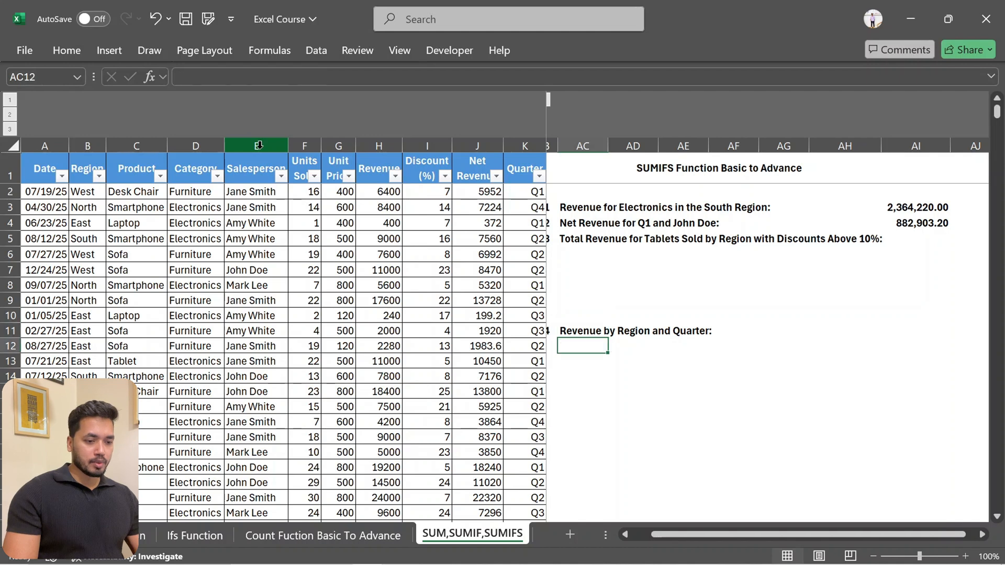
{"action": "key", "text": "Left"}
{"action": "key", "text": "Up"}
{"action": "key", "text": "Right"}
{"action": "key", "text": "Down"}
{"action": "key", "text": "Down"}
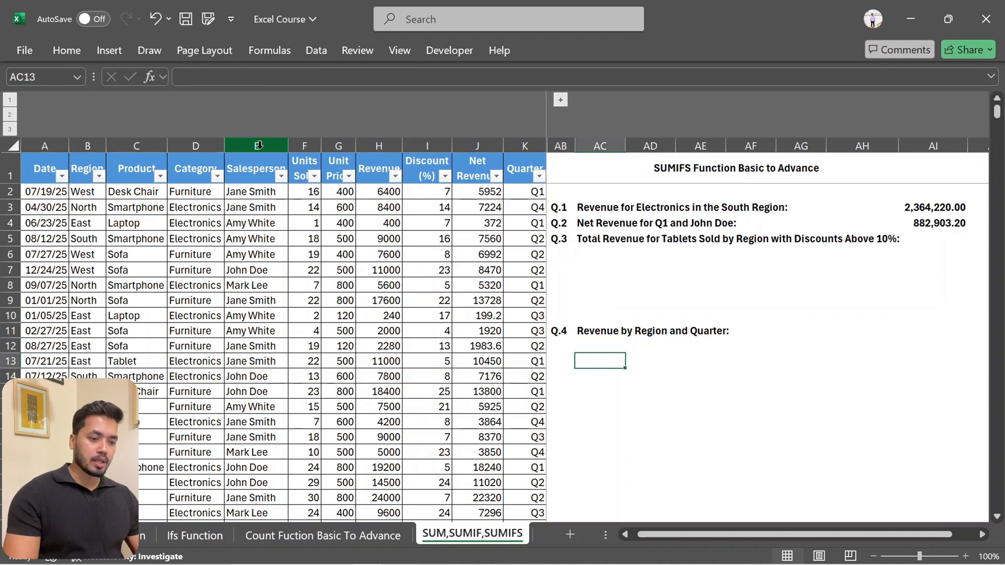
{"action": "key", "text": "Up"}
{"action": "key", "text": "Down"}
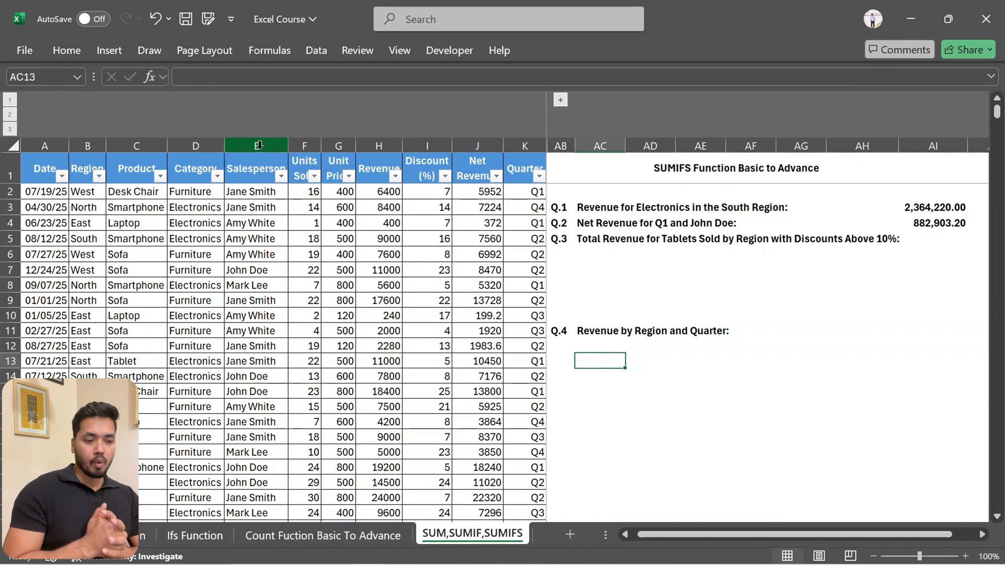
{"action": "key", "text": "Up"}
{"action": "key", "text": "Down"}
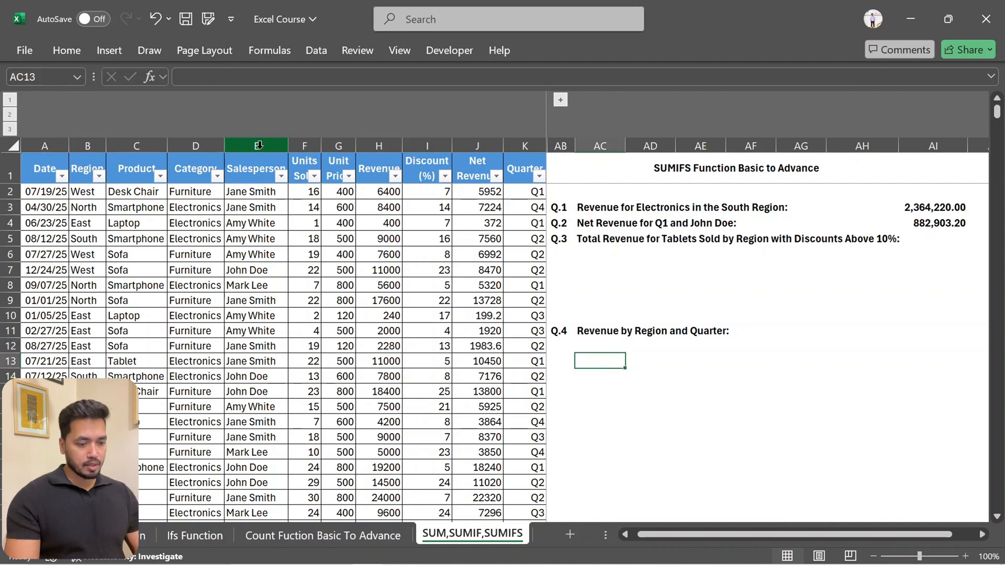
Enter a UNIQUE formula in AC13 over the Region column, from header B1 down to its last row
{"action": "type", "text": "=un"}
{"action": "key", "text": "Down"}
{"action": "key", "text": "Down"}
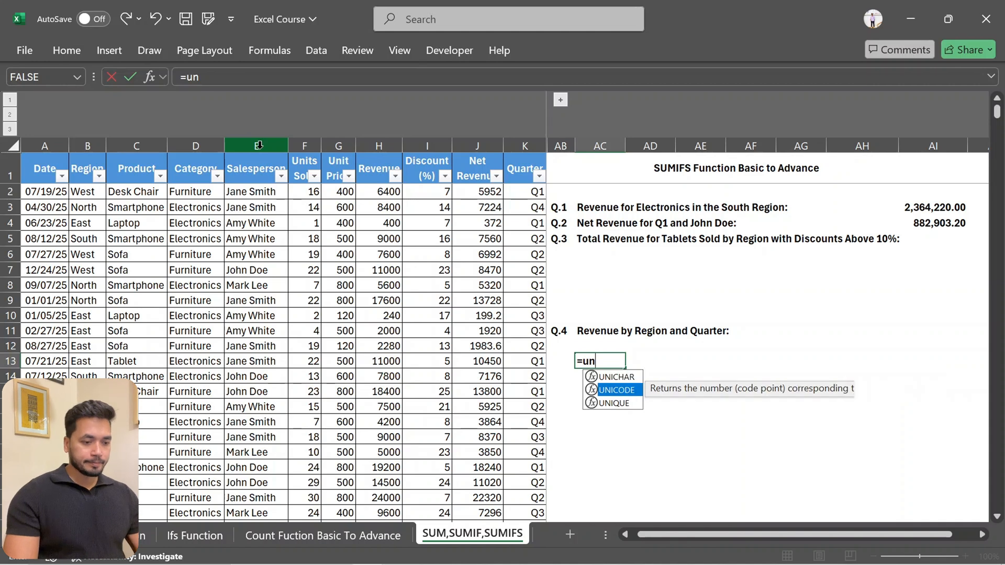
{"action": "key", "text": "Tab"}
{"action": "key", "text": "Left"}
{"action": "key", "text": "Left"}
{"action": "key", "text": "Left"}
{"action": "key", "text": "Left"}
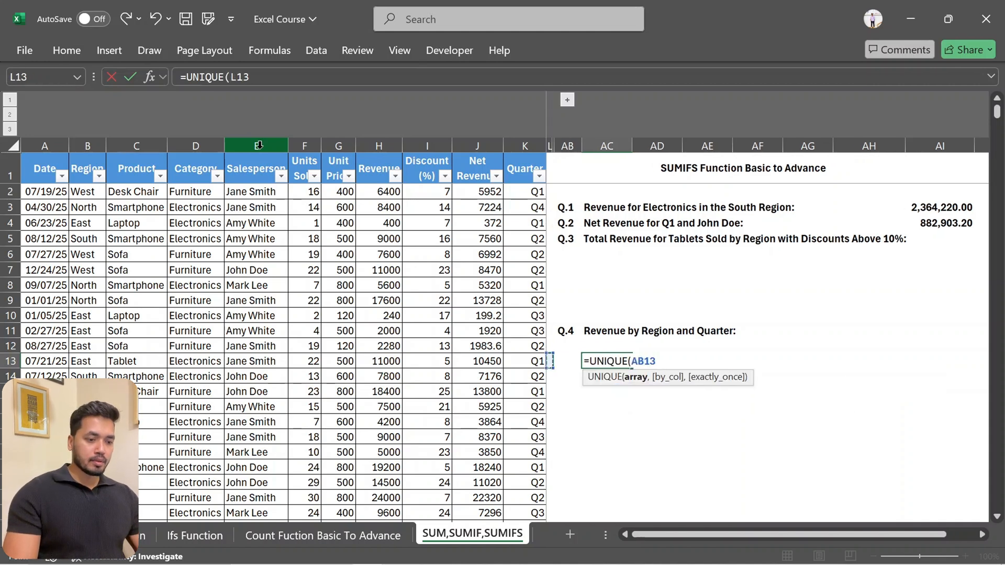
{"action": "key", "text": "ctrl+Up"}
{"action": "key", "text": "Left"}
{"action": "key", "text": "Left"}
{"action": "key", "text": "Left"}
{"action": "key", "text": "Left"}
{"action": "key", "text": "Left"}
{"action": "key", "text": "Left"}
{"action": "key", "text": "Left"}
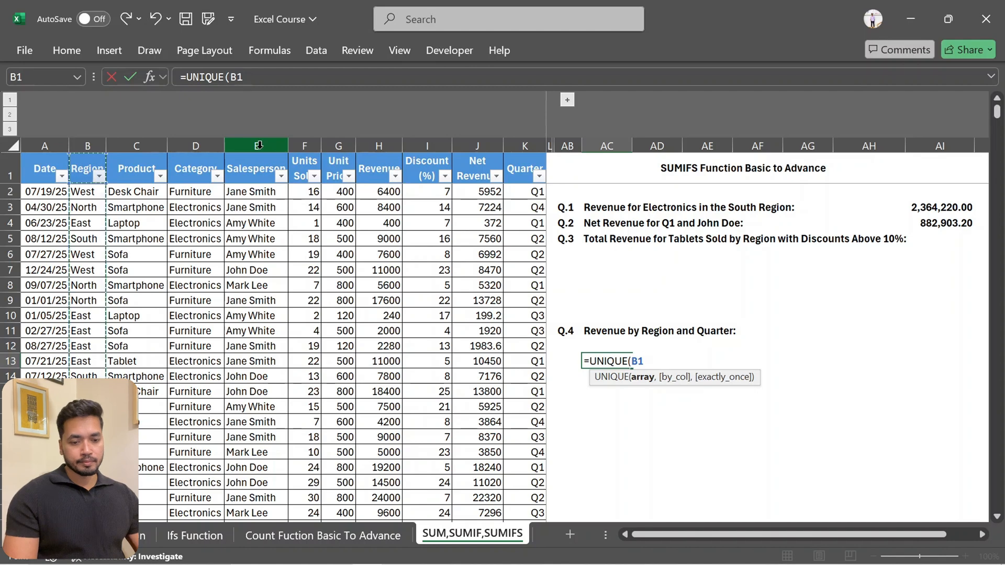
{"action": "key", "text": "ctrl+shift+Down"}
{"action": "key", "text": "Return"}
{"action": "key", "text": "Up"}
{"action": "key", "text": "Up"}
{"action": "key", "text": "Up"}
{"action": "key", "text": "Up"}
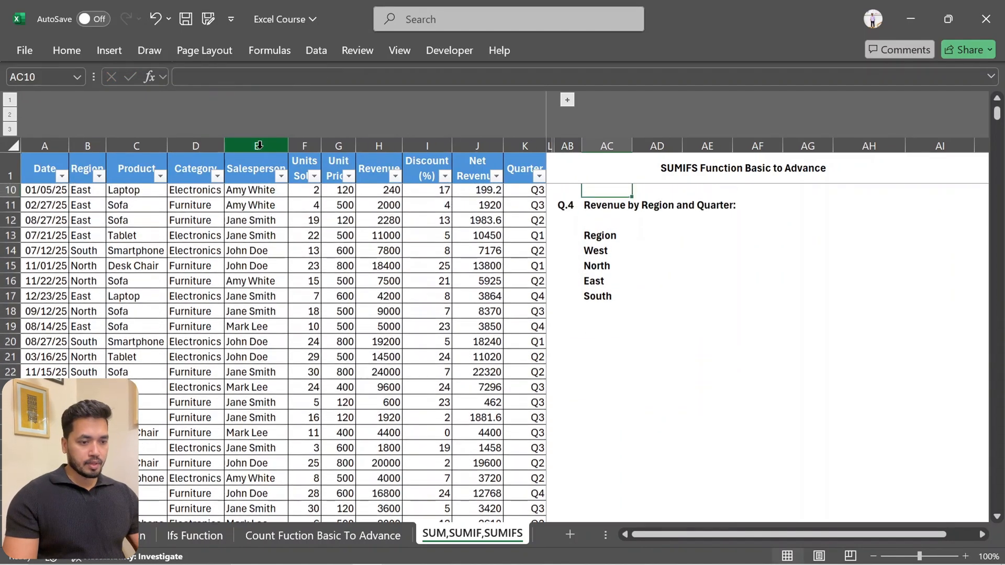
Enter =UNIQUE(K2:K2001) in AD13 to list the quarters without the column header
{"action": "key", "text": "Down"}
{"action": "key", "text": "Down"}
{"action": "key", "text": "Down"}
{"action": "key", "text": "Right"}
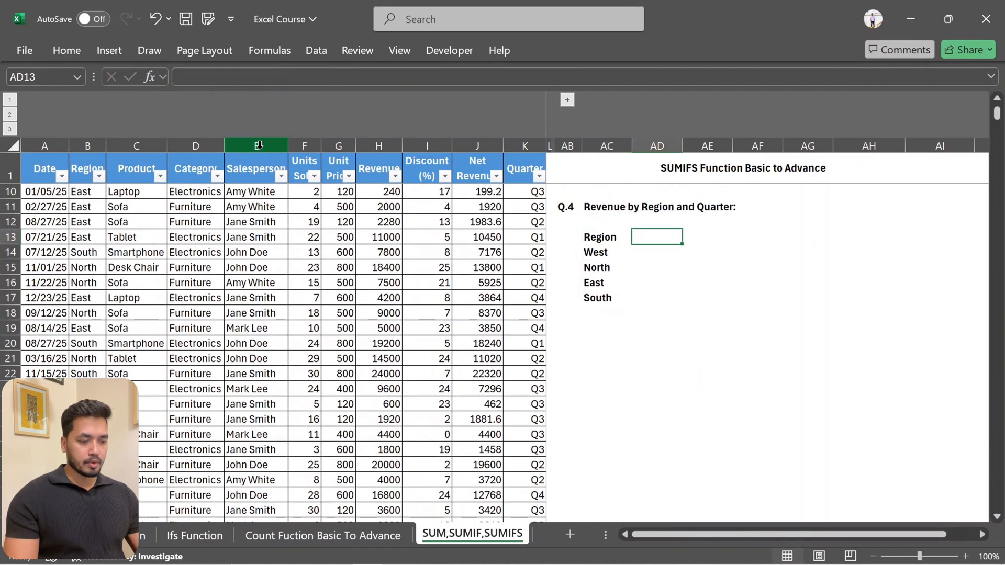
{"action": "type", "text": "="}
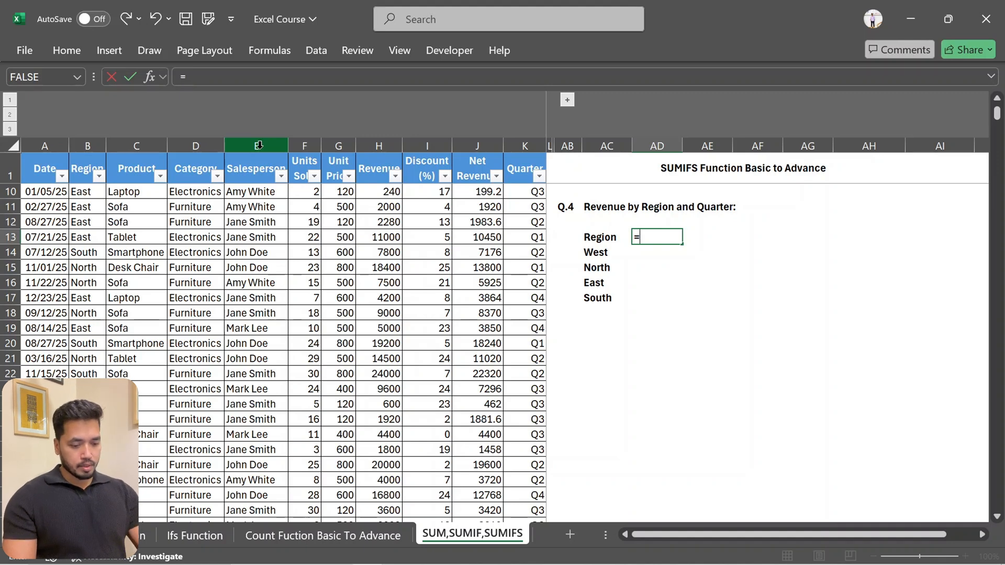
{"action": "type", "text": "uni"}
{"action": "key", "text": "Down"}
{"action": "key", "text": "Down"}
{"action": "key", "text": "Tab"}
{"action": "key", "text": "Left"}
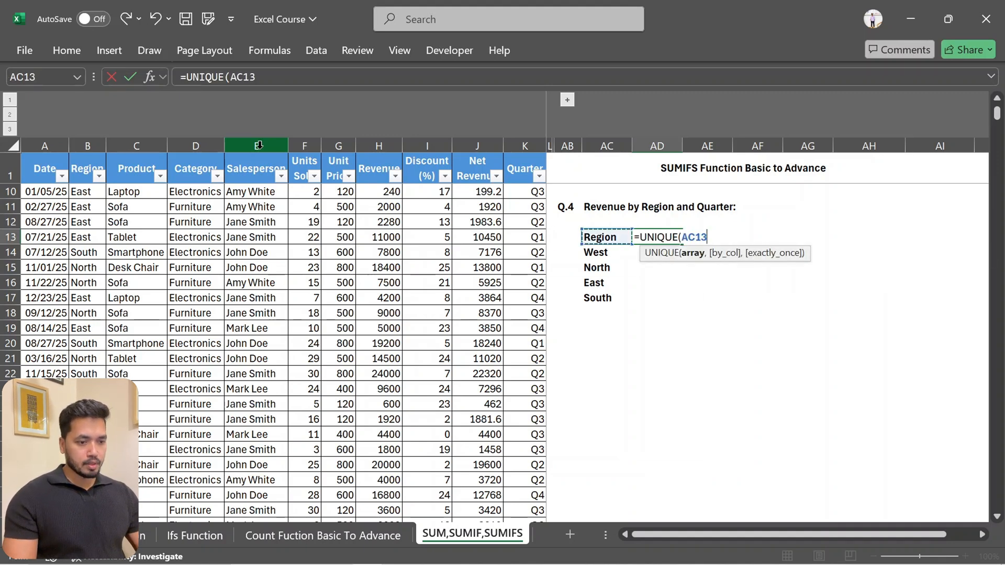
{"action": "key", "text": "Left"}
{"action": "key", "text": "Left"}
{"action": "key", "text": "Left"}
{"action": "key", "text": "ctrl+Up"}
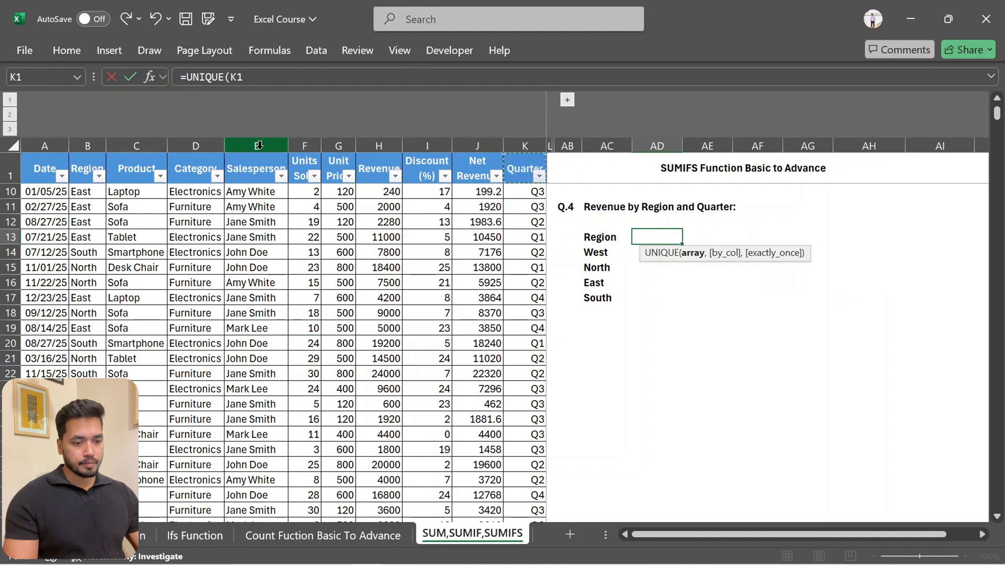
{"action": "key", "text": "ctrl+shift+Down"}
{"action": "key", "text": "ctrl+shift+Up"}
{"action": "key", "text": "Down"}
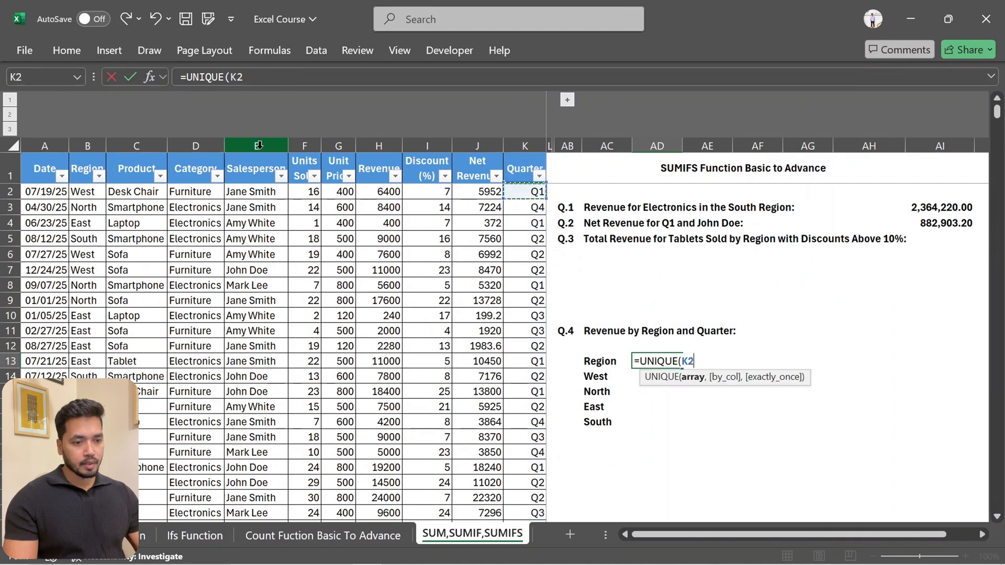
{"action": "key", "text": "ctrl+shift+Down"}
{"action": "key", "text": "Return"}
{"action": "key", "text": "Up"}
{"action": "key", "text": "Up"}
{"action": "key", "text": "Up"}
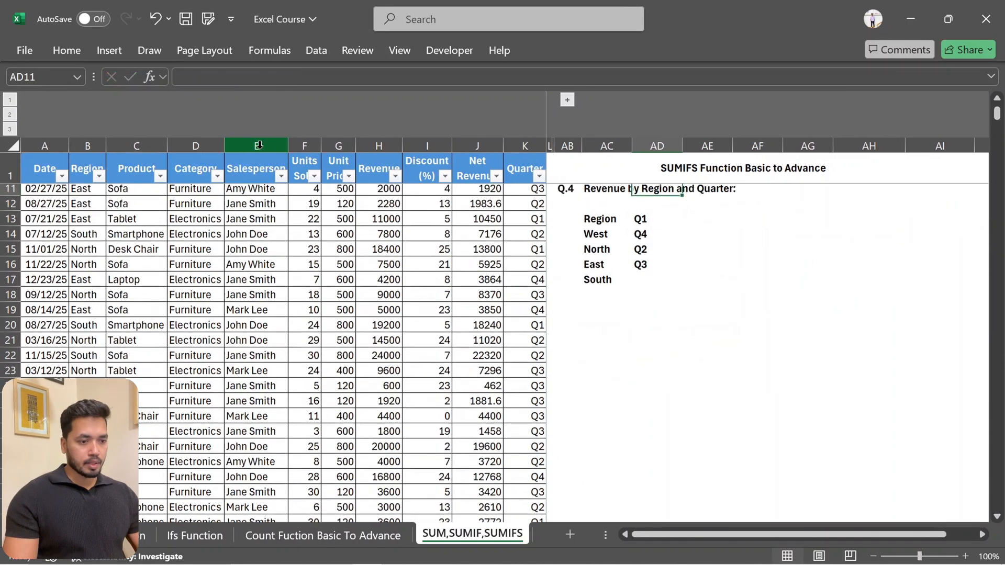
Wrap the quarter list formula in AD13 with TRANSPOSE, making it =TRANSPOSE(UNIQUE(K2:K2001)), to lay the quarters out across the row
{"action": "key", "text": "Down"}
{"action": "key", "text": "Down"}
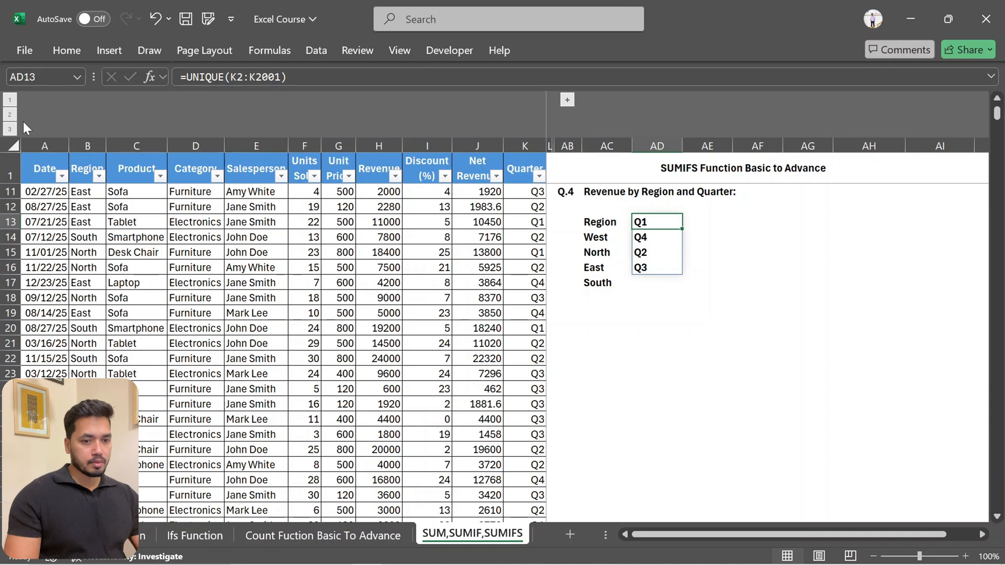
{"action": "left_click", "coordinate": [185, 77]}
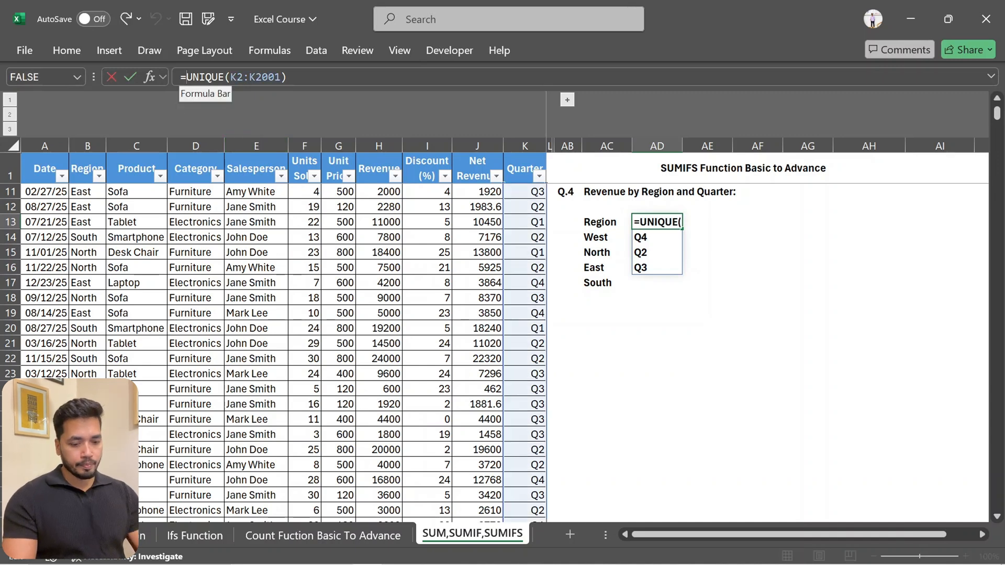
{"action": "type", "text": "trab"}
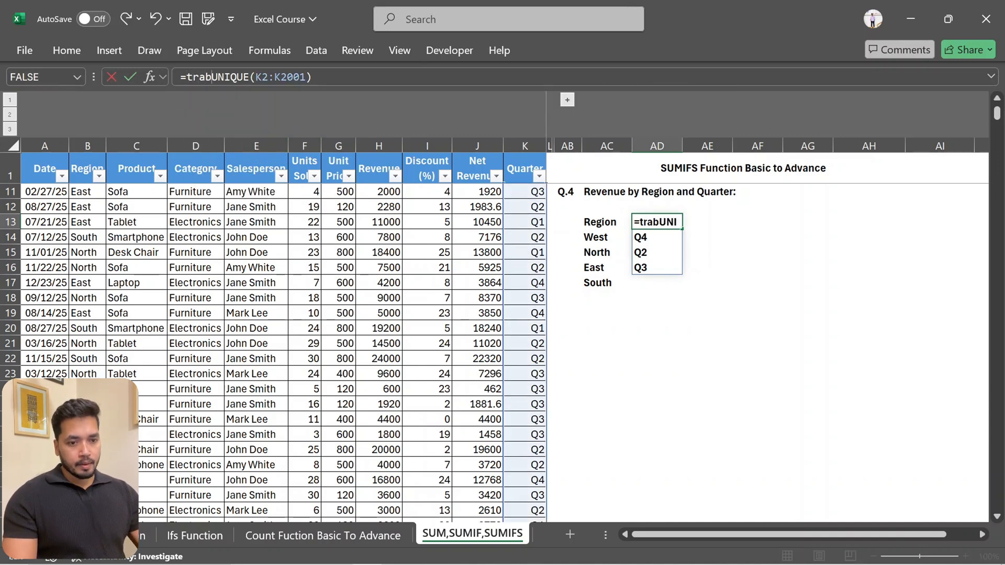
{"action": "key", "text": "BackSpace"}
{"action": "key", "text": "Down"}
{"action": "key", "text": "Tab"}
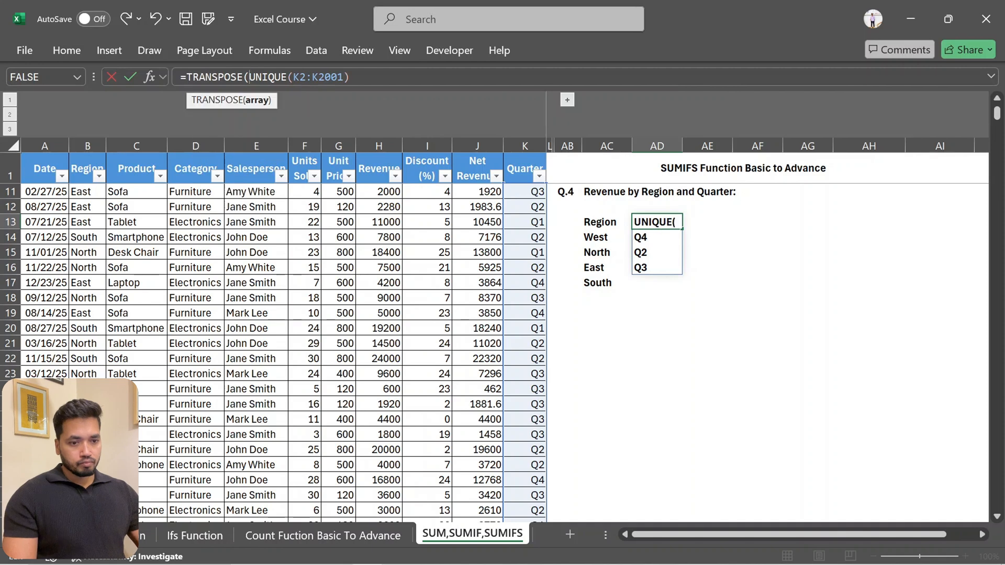
{"action": "key", "text": "Return"}
{"action": "key", "text": "Return"}
{"action": "key", "text": "Up"}
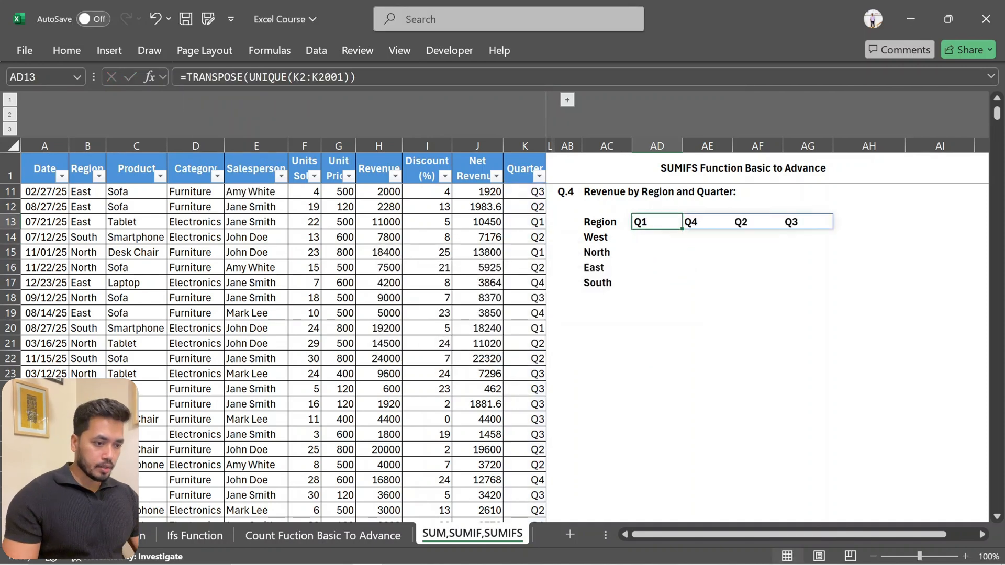
{"action": "key", "text": "Right"}
{"action": "key", "text": "Right"}
{"action": "key", "text": "Left"}
{"action": "key", "text": "Left"}
{"action": "key", "text": "Right"}
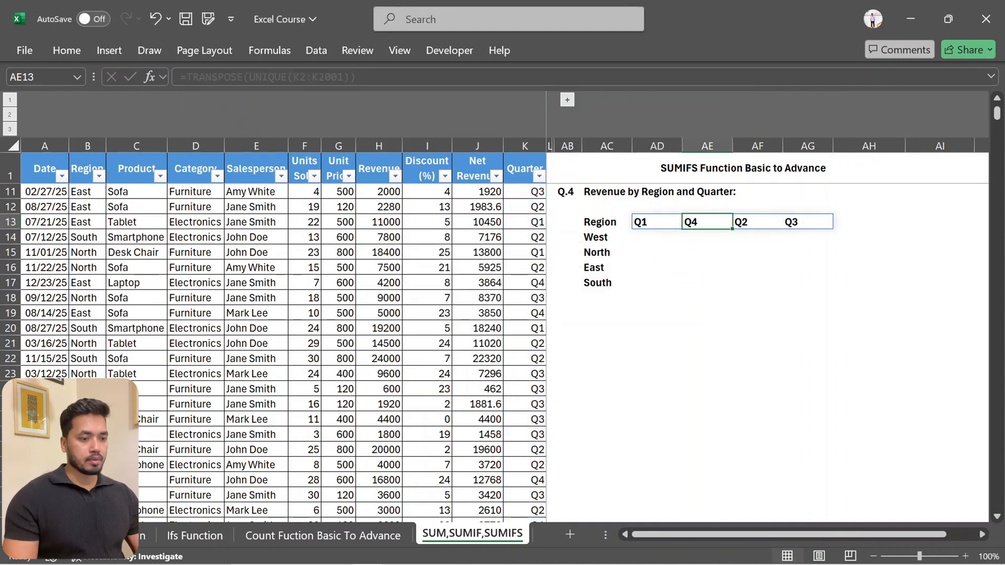
{"action": "key", "text": "Left"}
Start a SUMIFS formula in AD14 with the Revenue column as the absolute sum range $H:$H
{"action": "key", "text": "Down"}
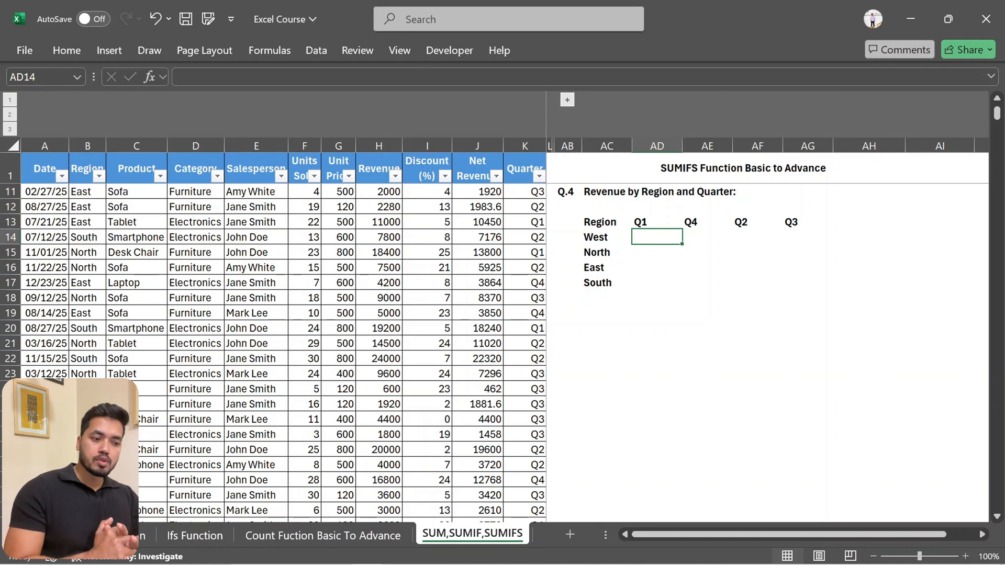
{"action": "type", "text": "=sumi"}
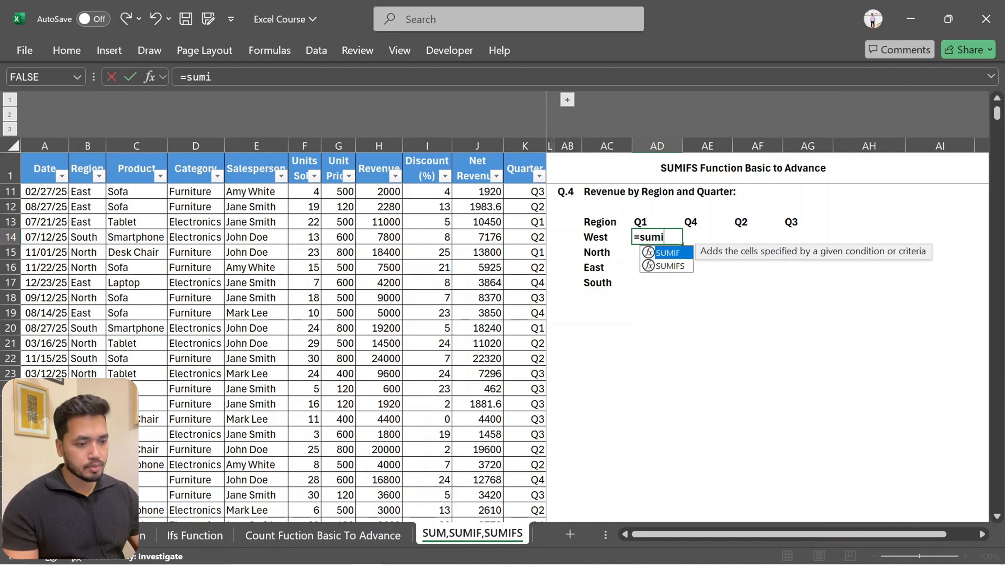
{"action": "key", "text": "Down"}
{"action": "key", "text": "Tab"}
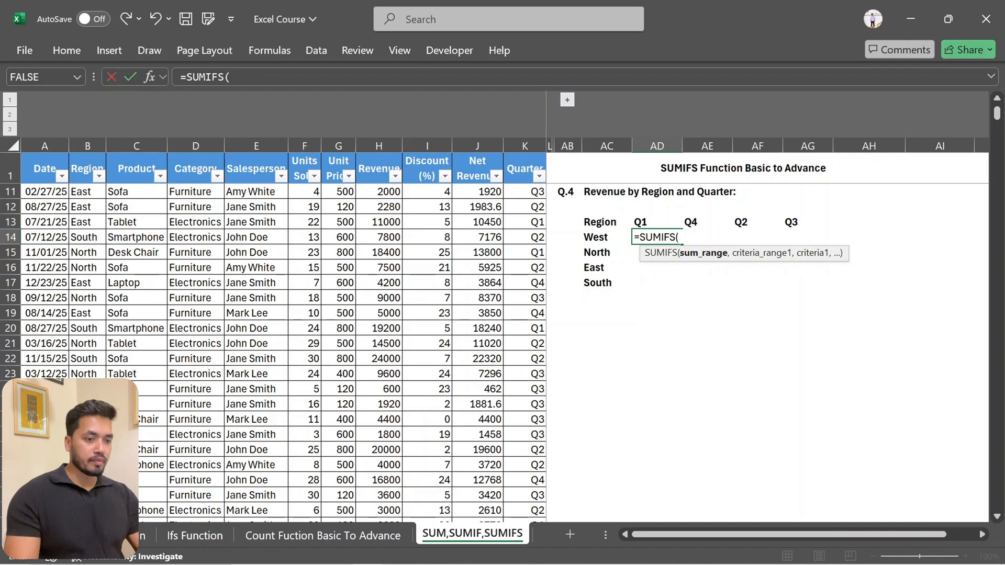
{"action": "left_click", "coordinate": [383, 146]}
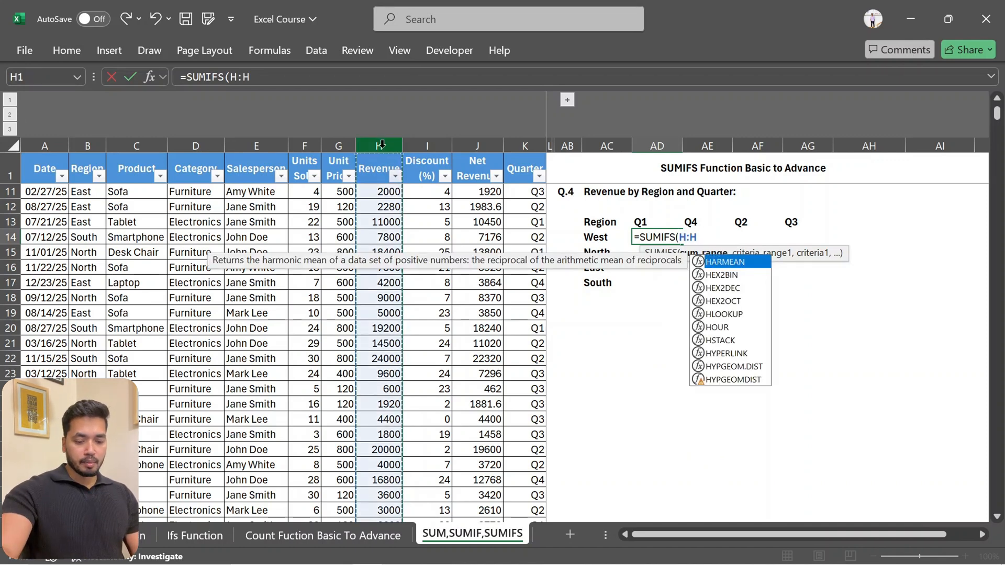
{"action": "key", "text": "F4"}
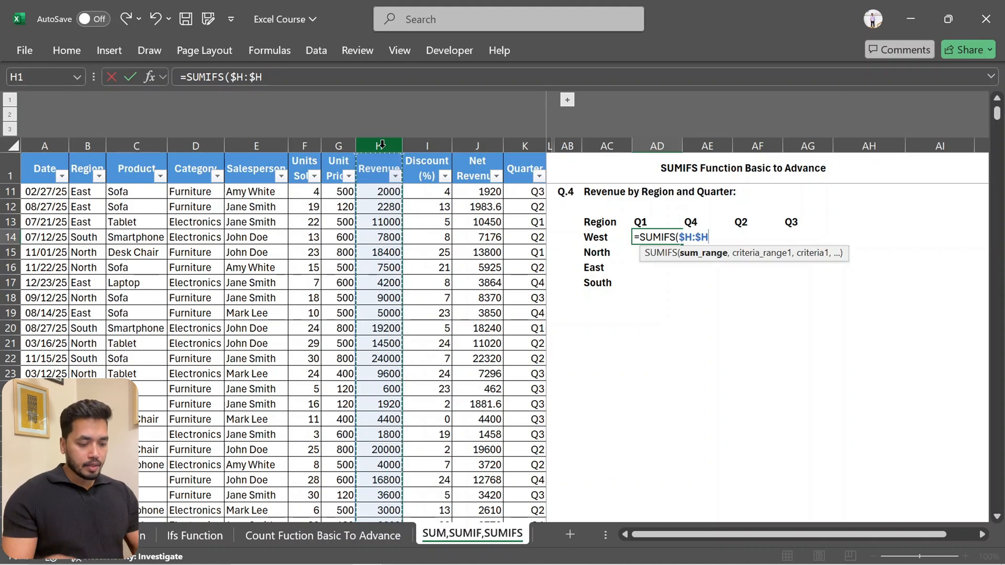
{"action": "type", "text": ","}
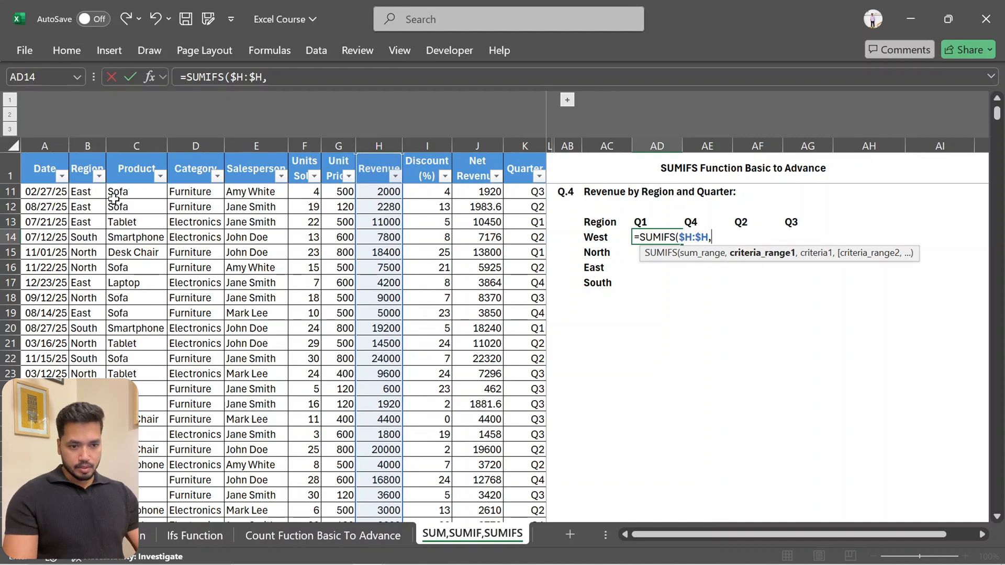
Add the Region column $B:$B as first criteria range with the West label as column-locked criterion $AC14
{"action": "left_click", "coordinate": [84, 139]}
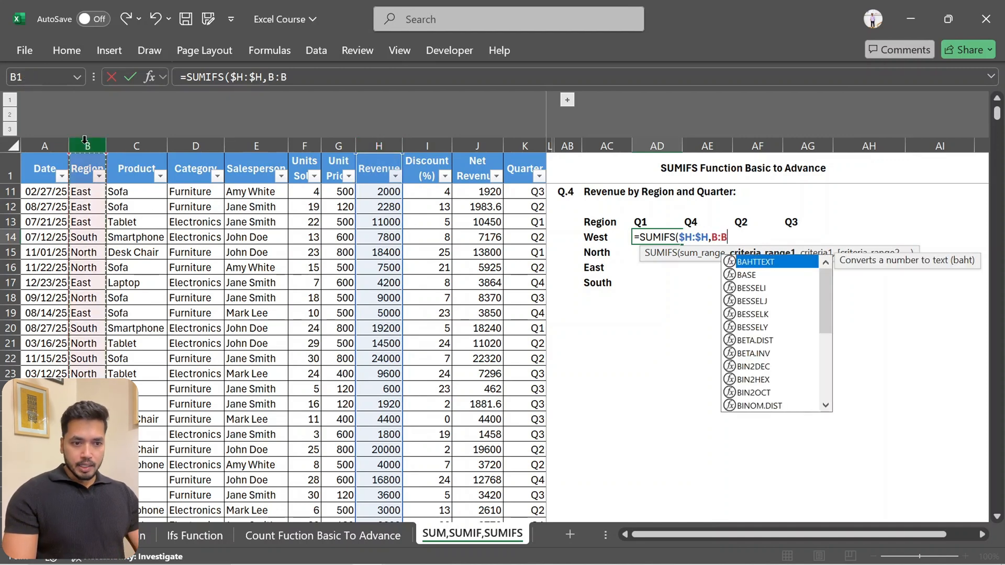
{"action": "key", "text": "F4"}
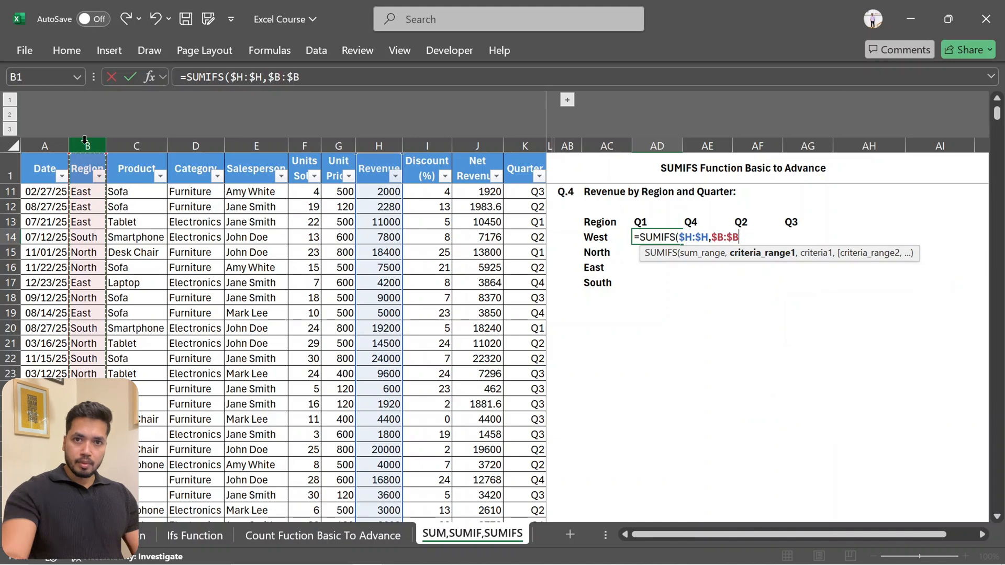
{"action": "type", "text": ","}
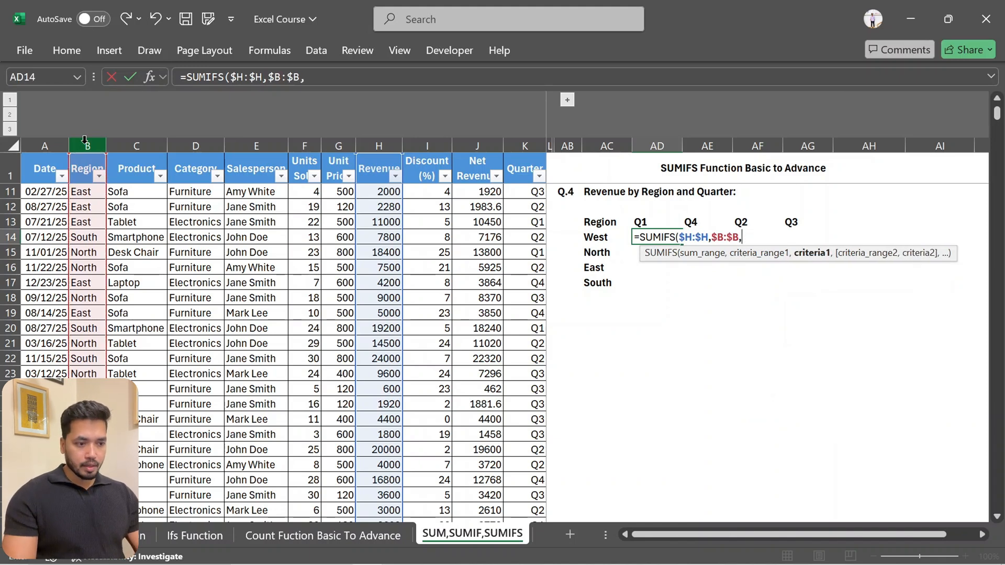
{"action": "left_click", "coordinate": [607, 234]}
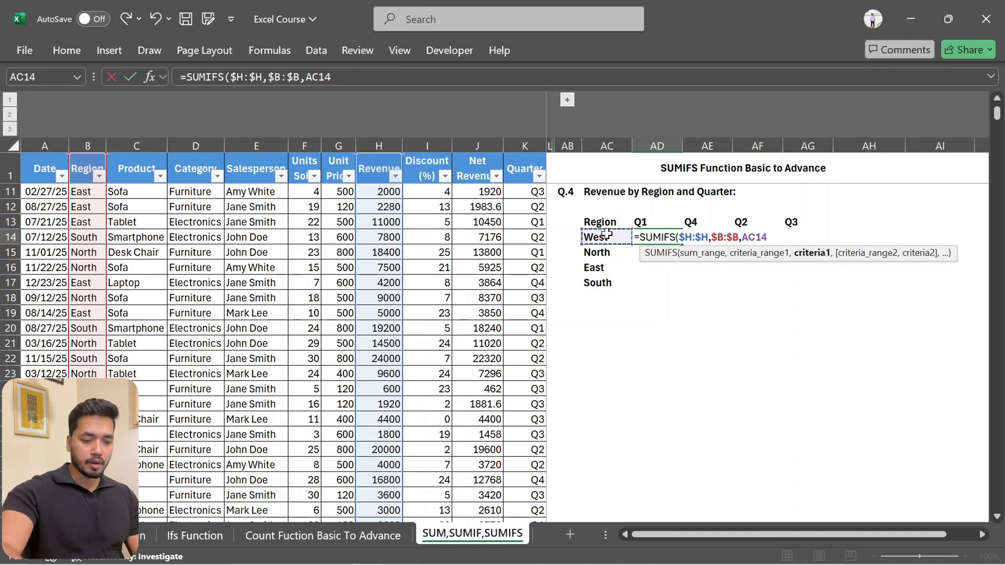
{"action": "key", "text": "F4"}
{"action": "key", "text": "F4"}
{"action": "key", "text": "F4"}
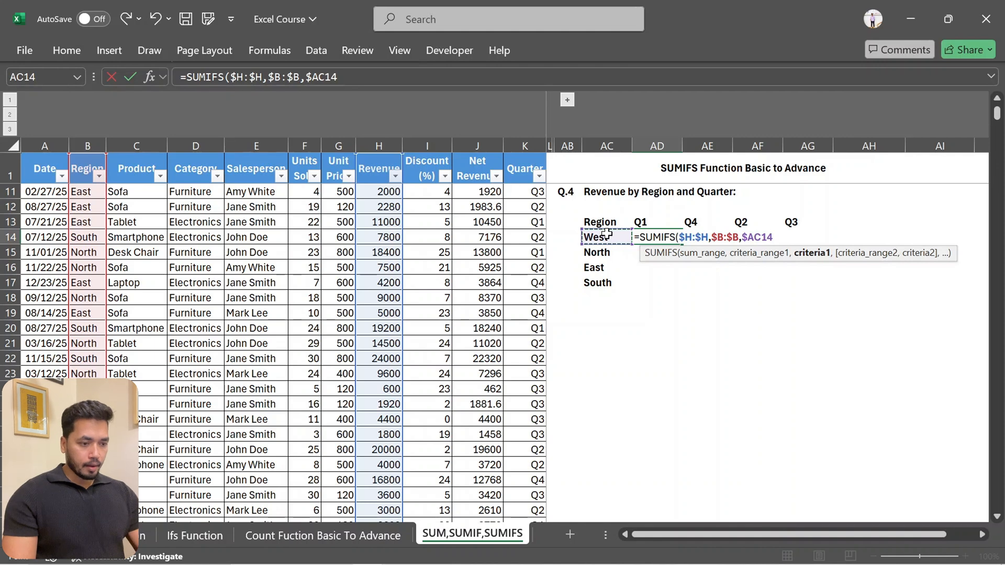
{"action": "type", "text": ","}
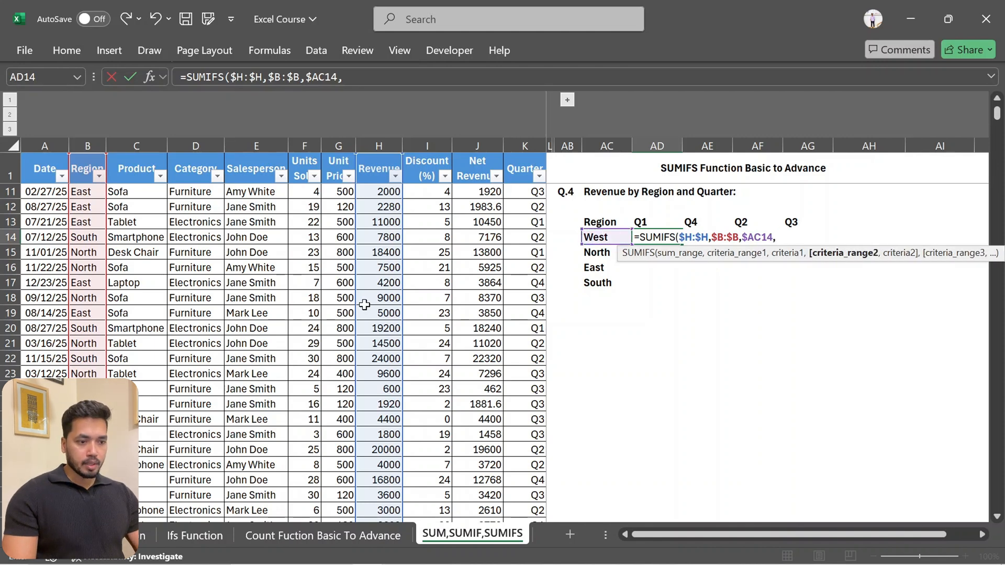
Add the Quarter column $K:$K as second criteria range with the row-locked criterion AD$13 and complete the AD14 formula
{"action": "left_click", "coordinate": [525, 142]}
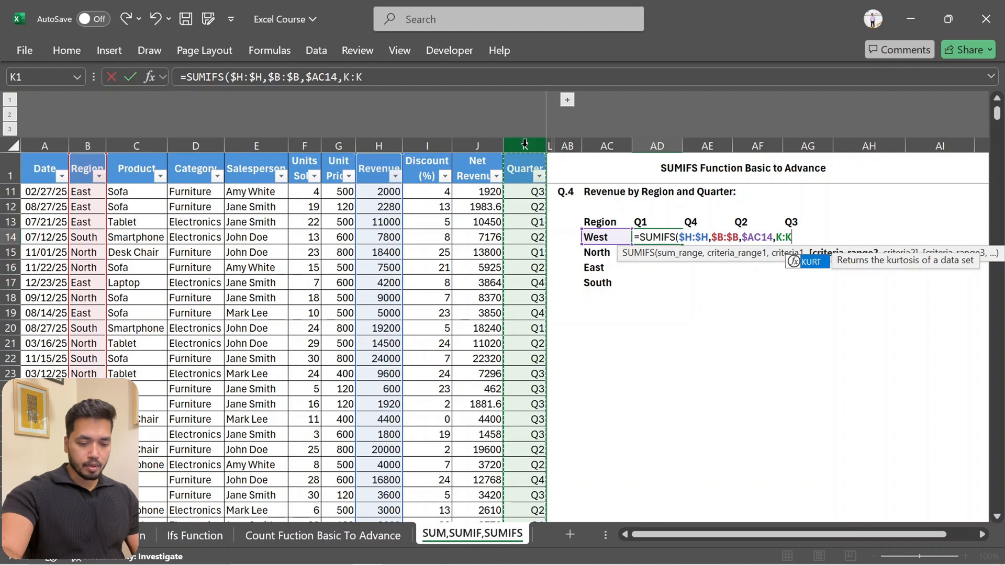
{"action": "key", "text": "F4"}
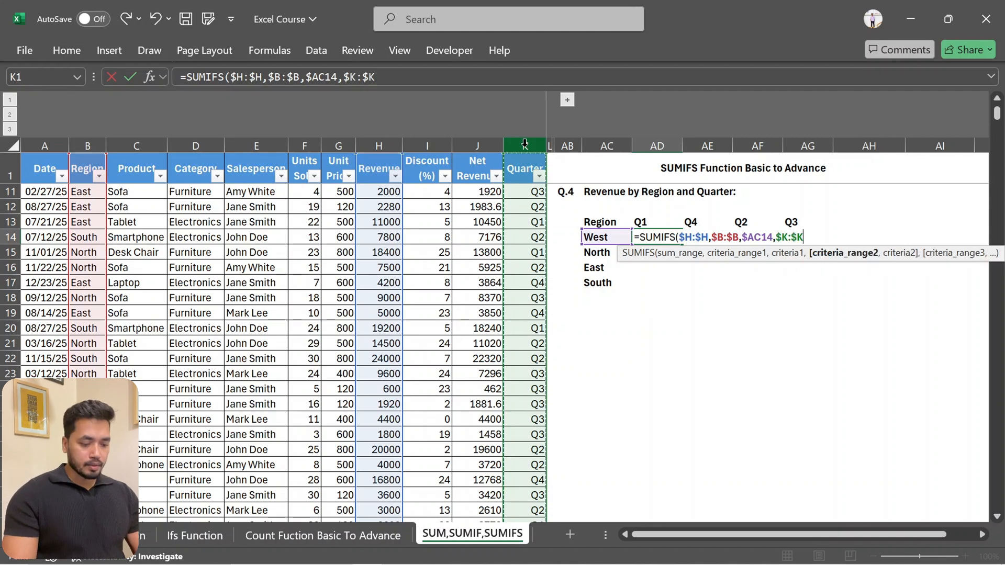
{"action": "type", "text": ","}
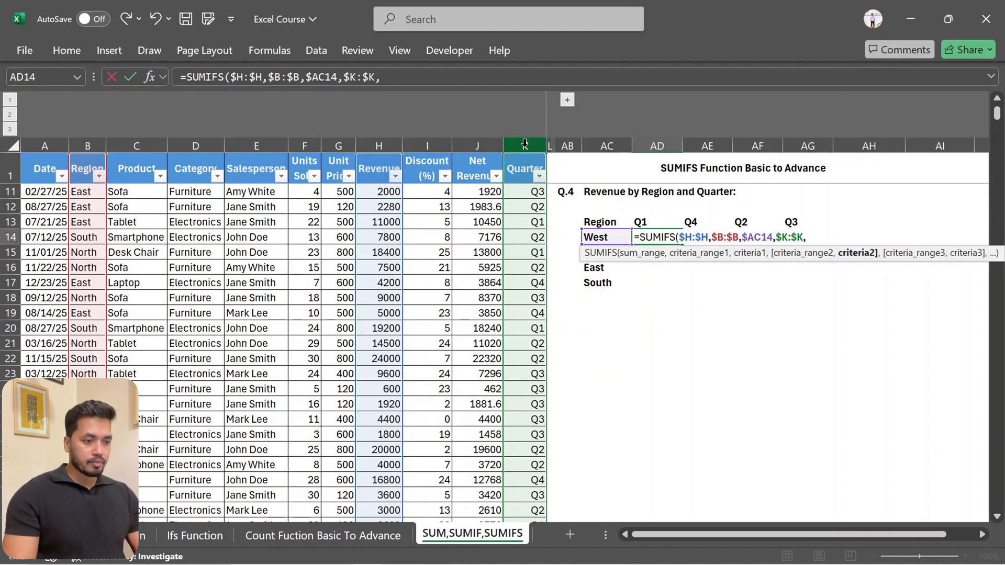
{"action": "left_click", "coordinate": [642, 222]}
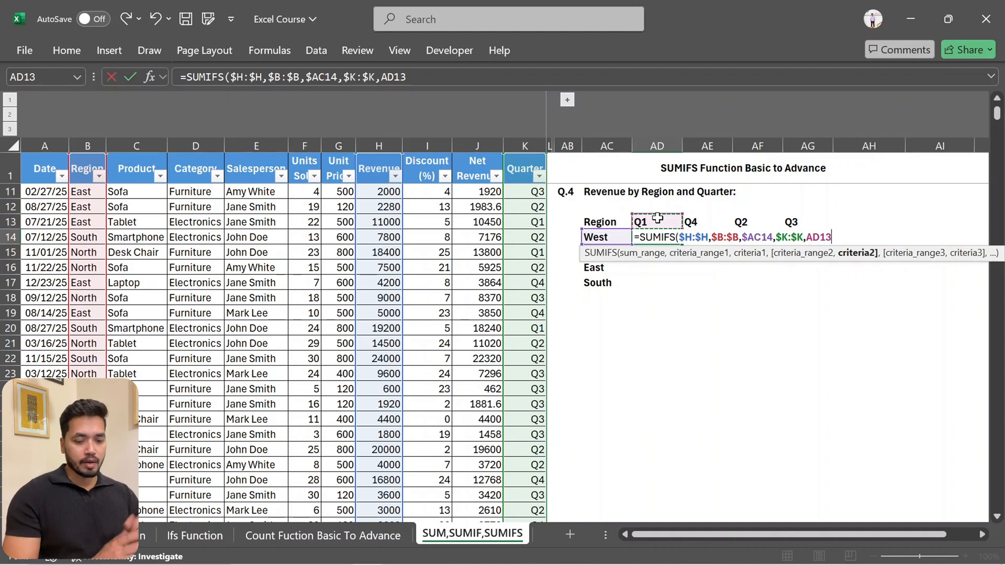
{"action": "key", "text": "F4"}
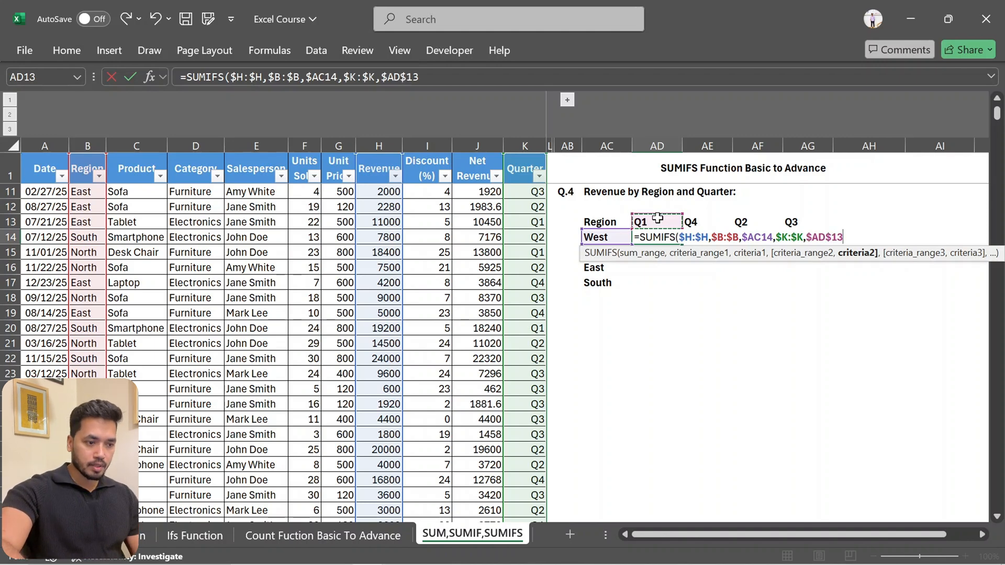
{"action": "key", "text": "F4"}
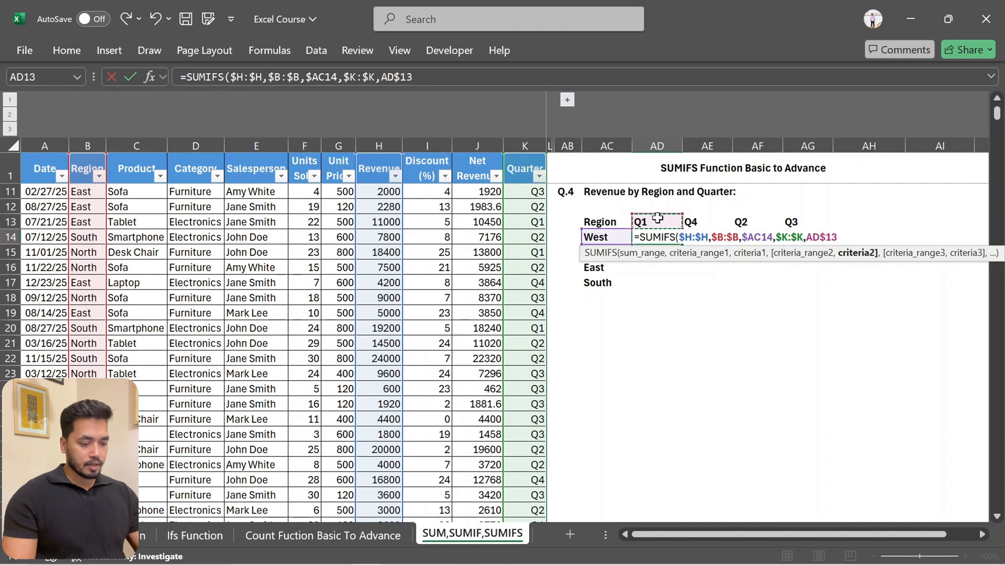
{"action": "key", "text": "Return"}
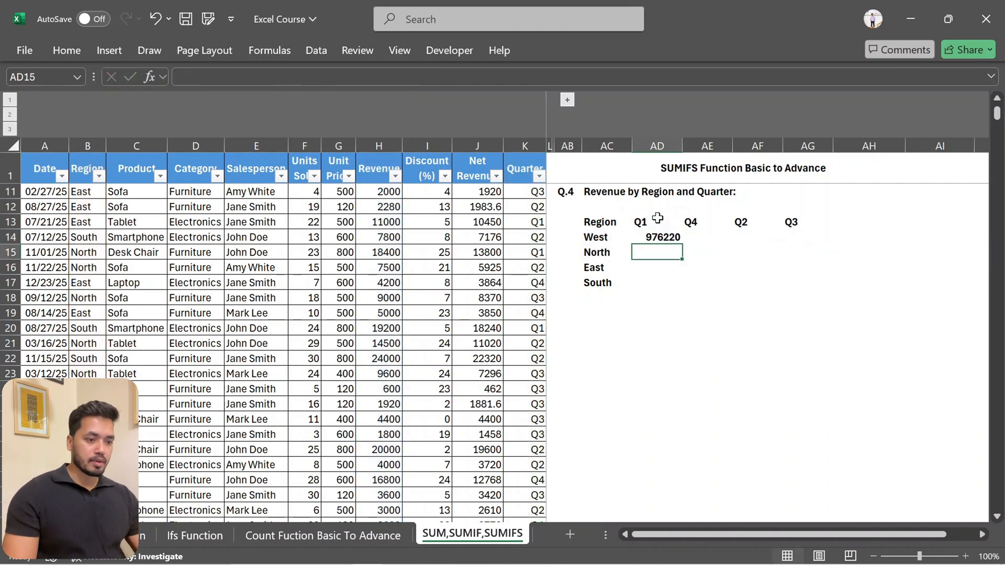
Copy the AD14 SUMIFS formula across the whole region-by-quarter grid, AD14:AG17
{"action": "key", "text": "Up"}
{"action": "key", "text": "ctrl+c"}
{"action": "key", "text": "shift+Right"}
{"action": "key", "text": "shift+Right"}
{"action": "key", "text": "shift+Down"}
{"action": "key", "text": "shift+Down"}
{"action": "key", "text": "shift+Down"}
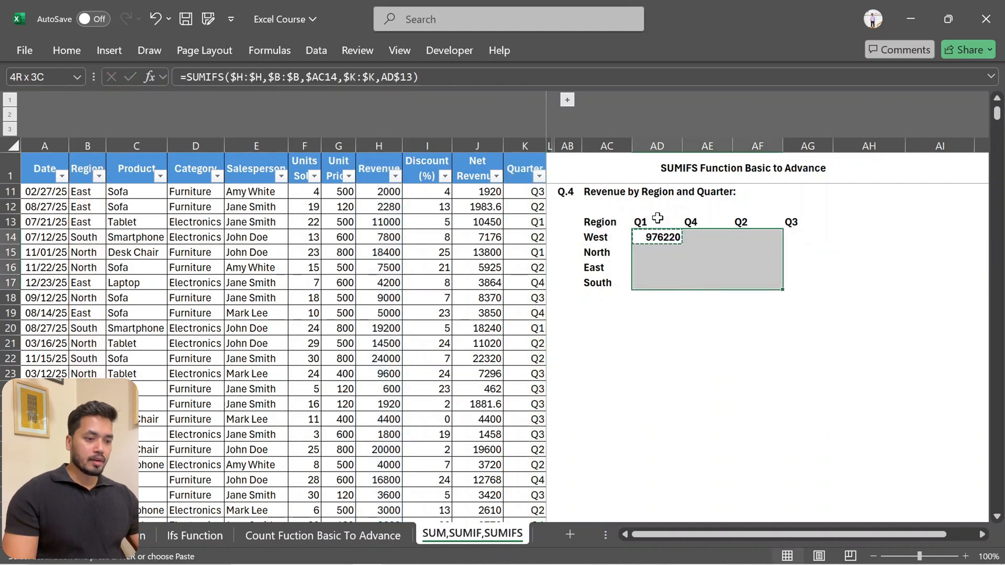
{"action": "key", "text": "shift+Right"}
{"action": "key", "text": "ctrl+v"}
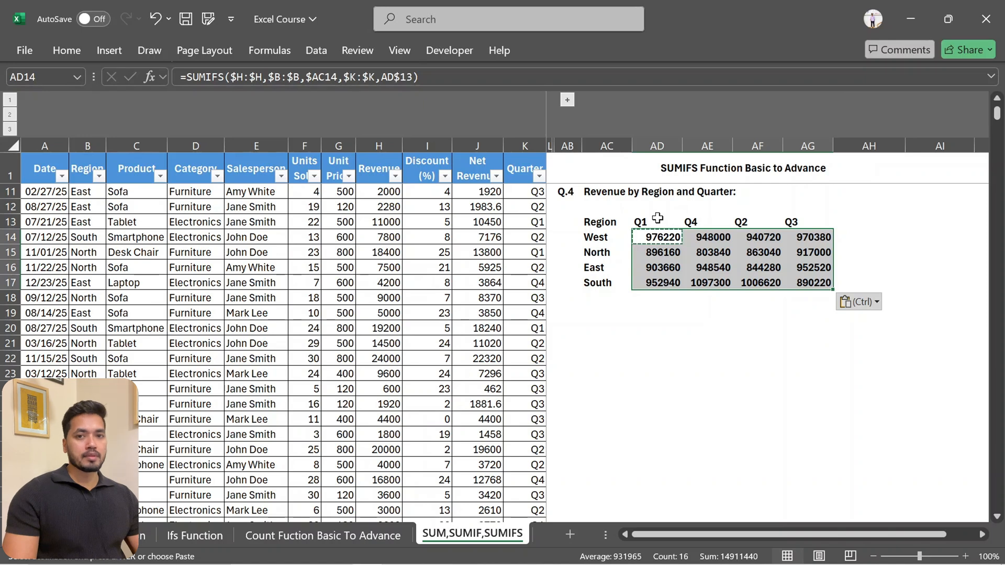